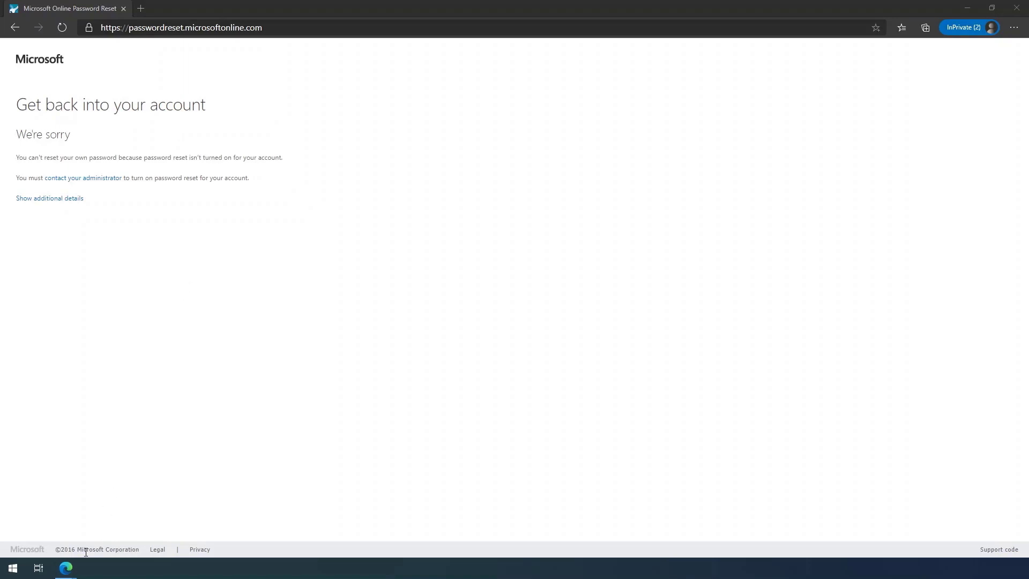
# - Switch from the password reset error to the Azure portal browser window
pyautogui.moveTo(66, 568)
pyautogui.click(86, 528)
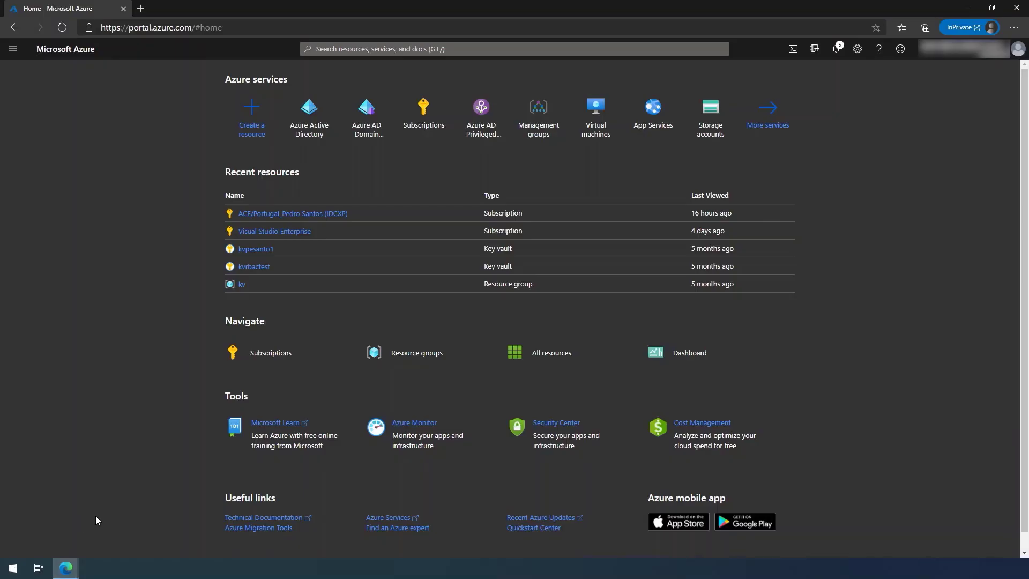
# - Review Azure AD password reset properties (Selected, SSPRSecurityGroupUsers) and return to the Cloudlab overview
pyautogui.click(309, 121)
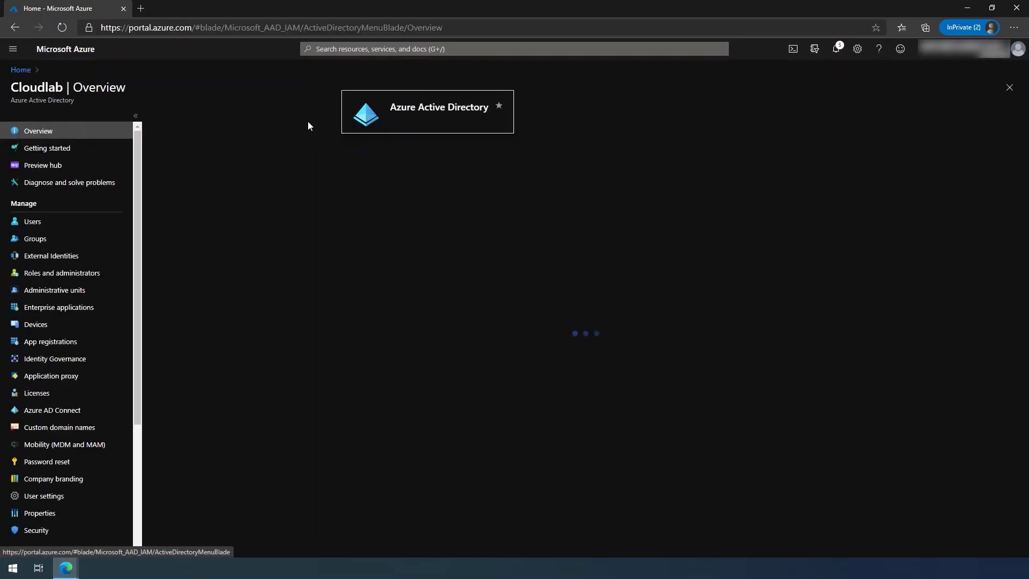
pyautogui.click(62, 464)
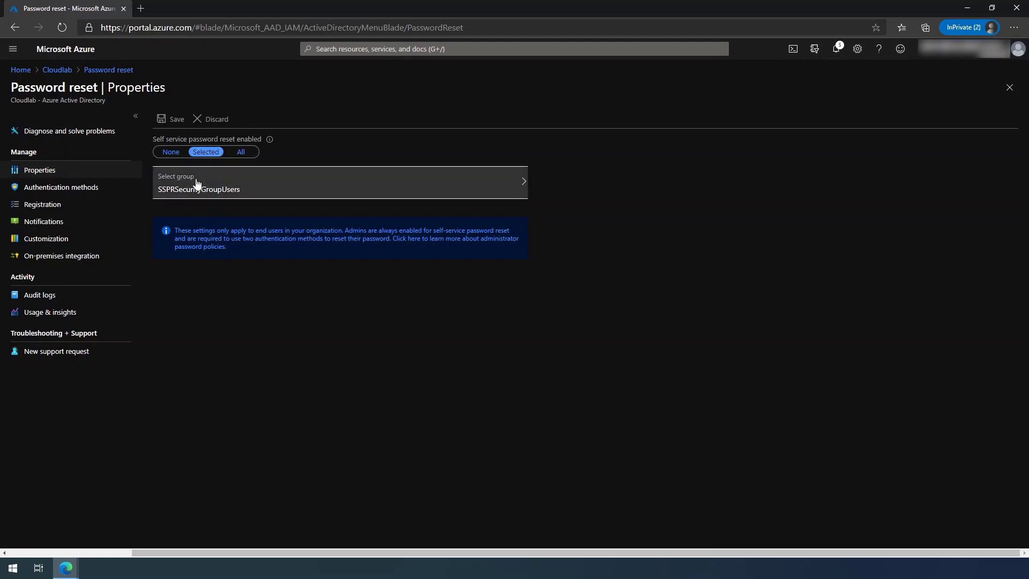
pyautogui.click(64, 71)
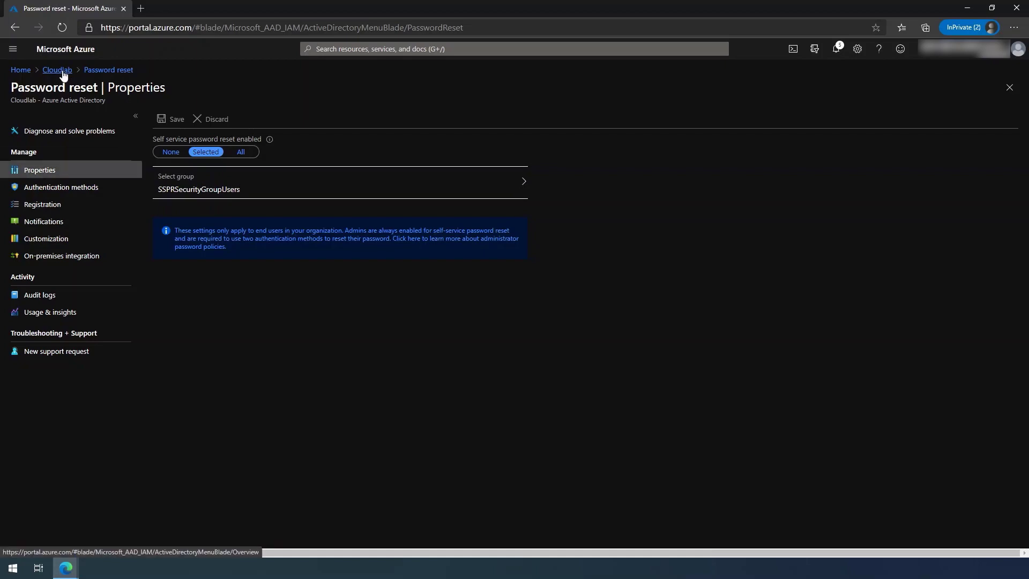
# - Find the SSPRSecurityGroupUsers group via 'sspr' search and view its members
pyautogui.click(78, 238)
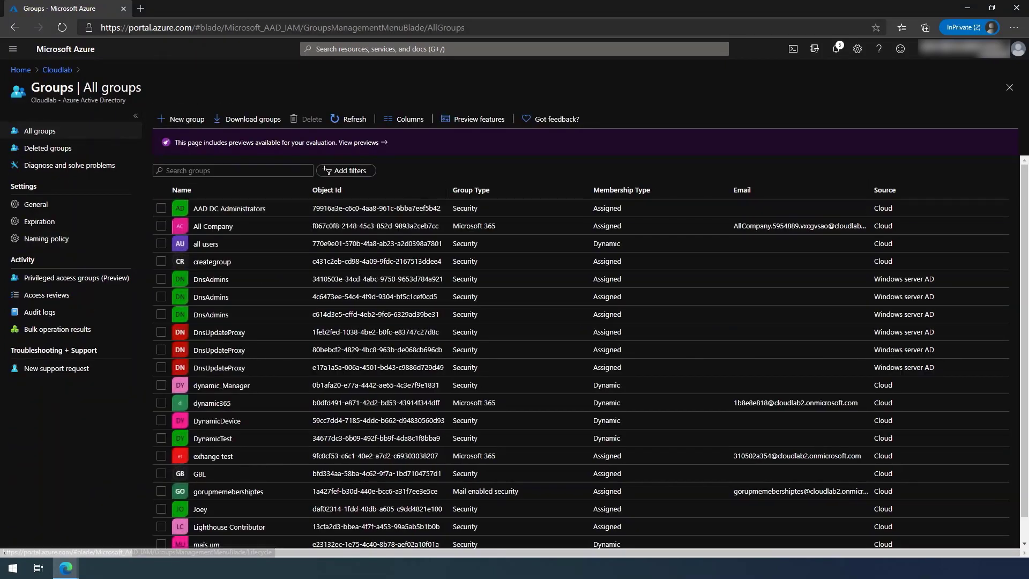
pyautogui.click(210, 171)
pyautogui.write('sspr')
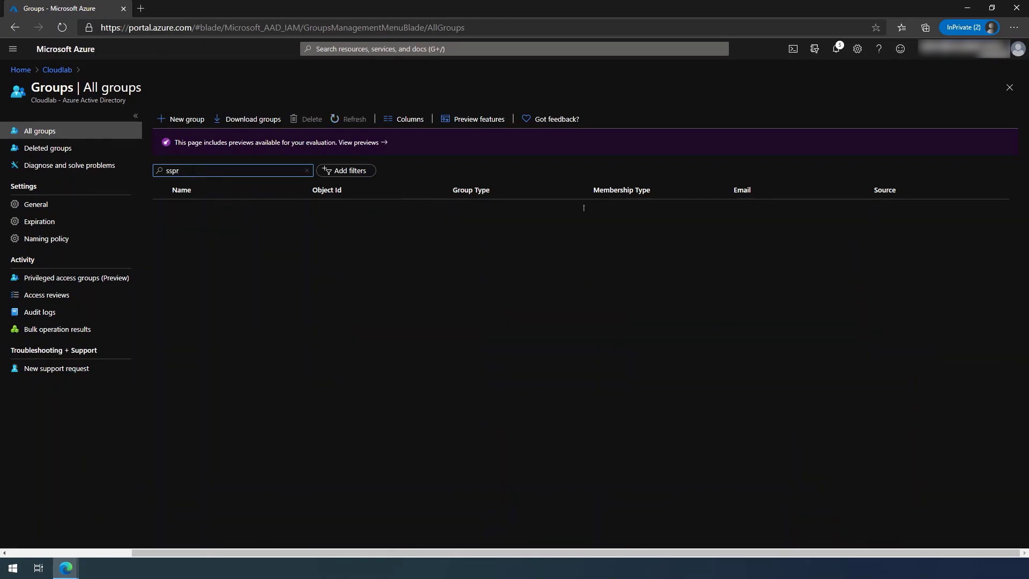
pyautogui.click(207, 212)
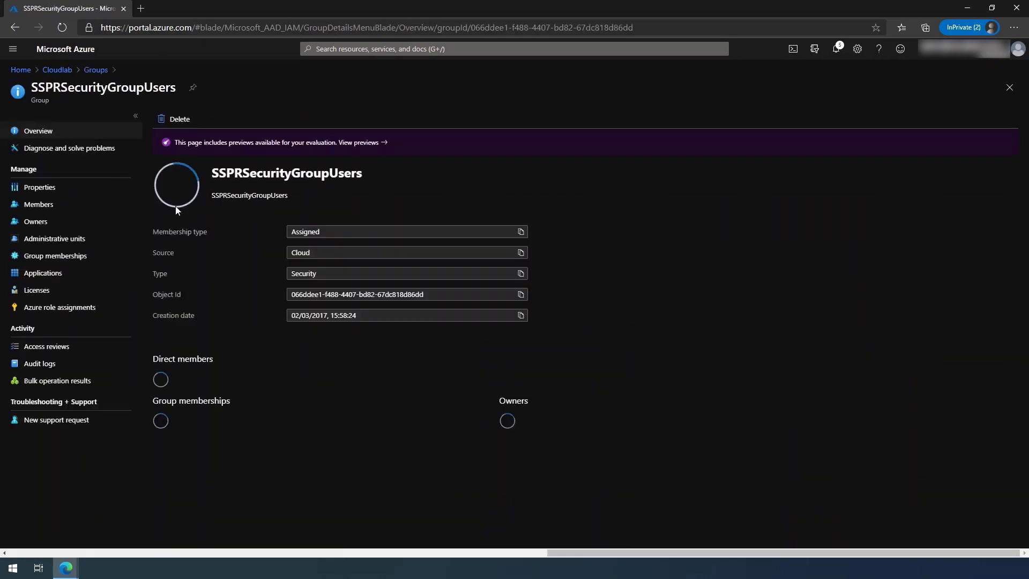
pyautogui.click(66, 208)
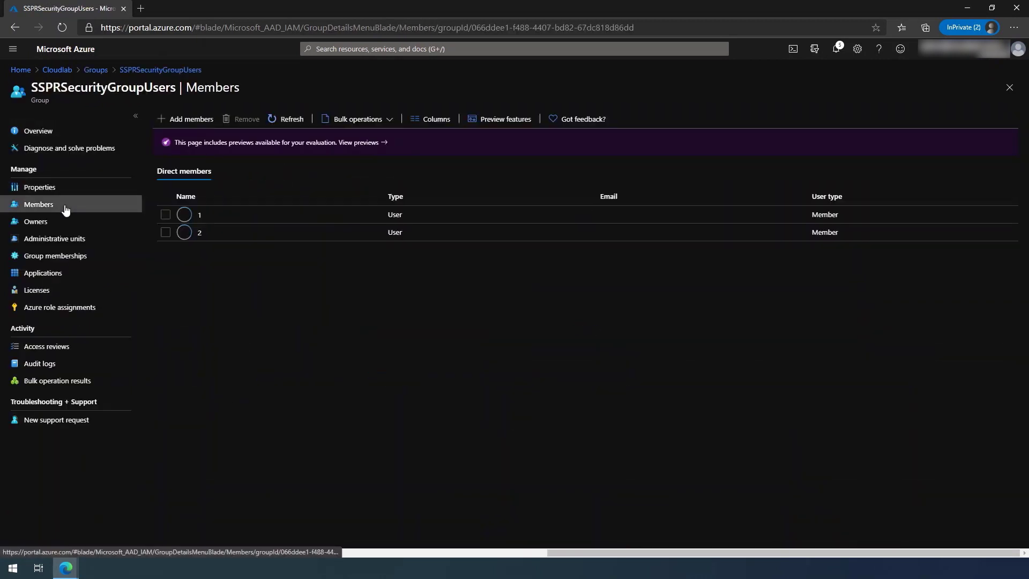
# - Add the SSPR user as a member of the group
pyautogui.click(189, 126)
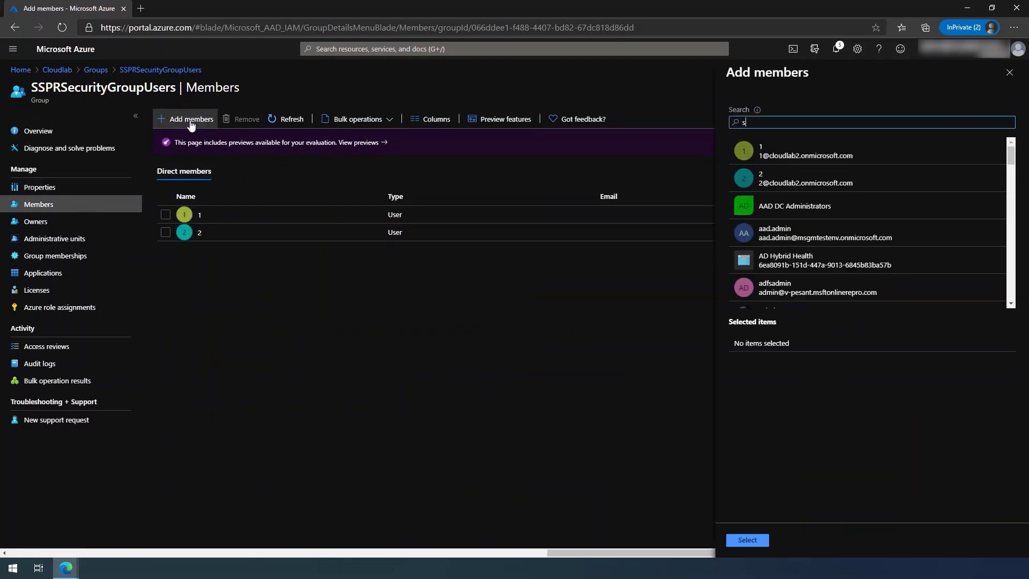
pyautogui.write('sspr')
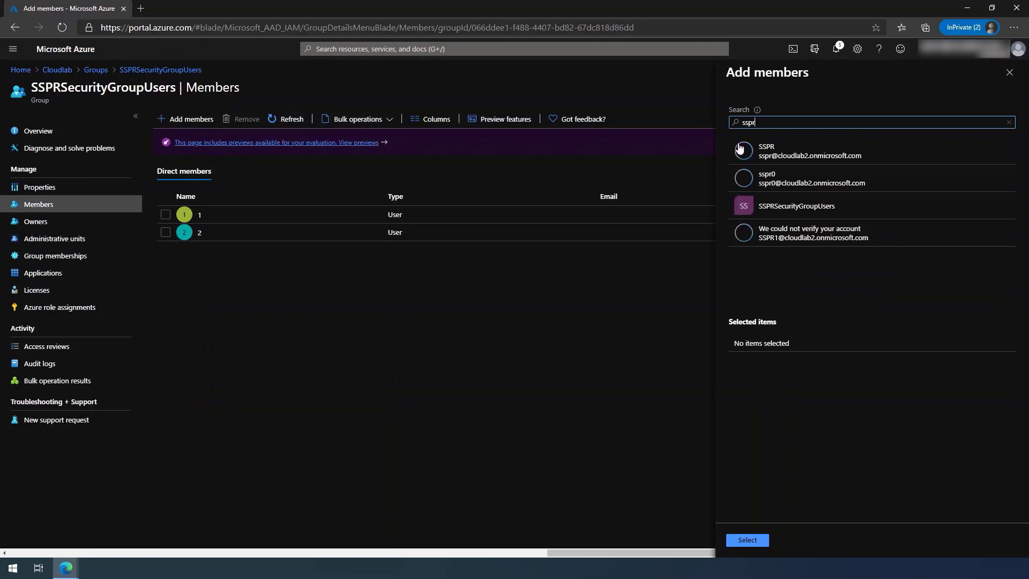
pyautogui.click(782, 151)
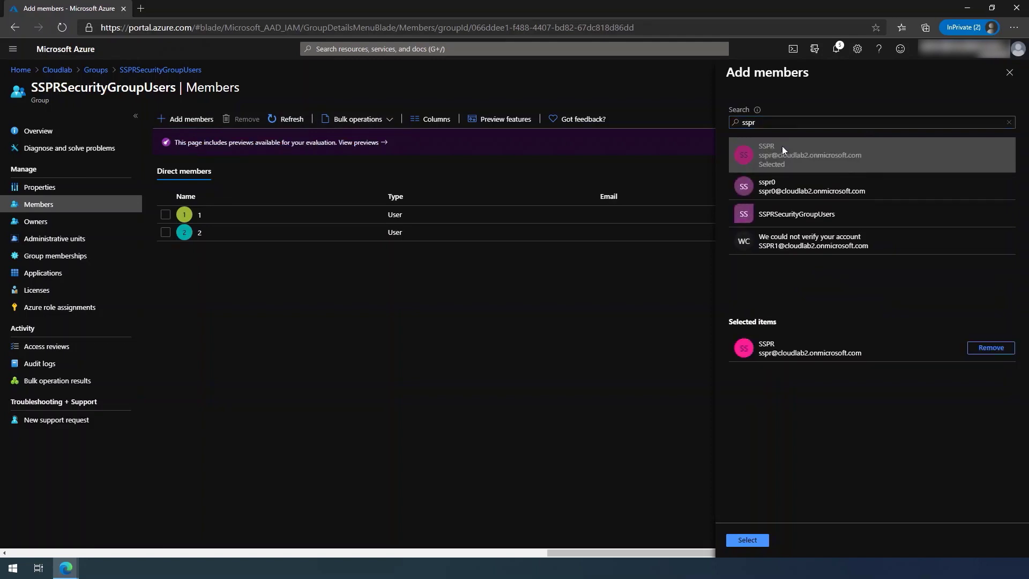
pyautogui.click(748, 539)
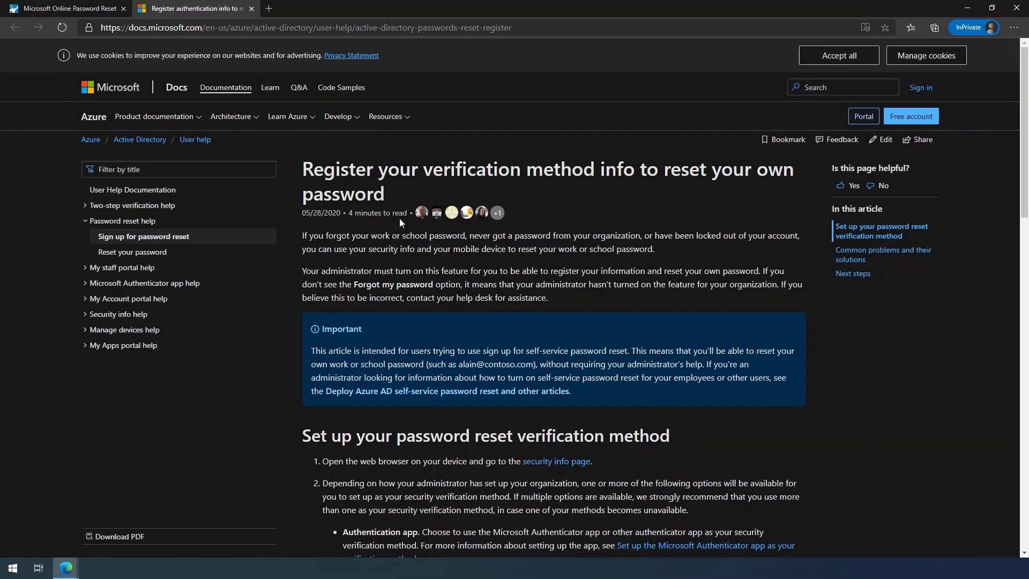
# - Visit aka.ms/ssprsetup in a new tab, then bring the Azure portal window back to the front
pyautogui.click(268, 8)
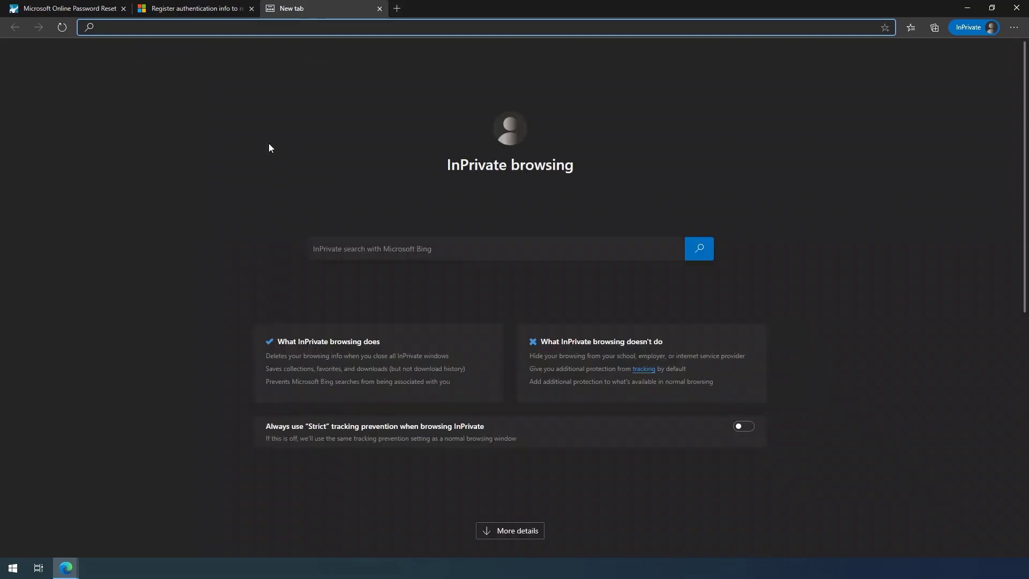
pyautogui.write('aka.ms/')
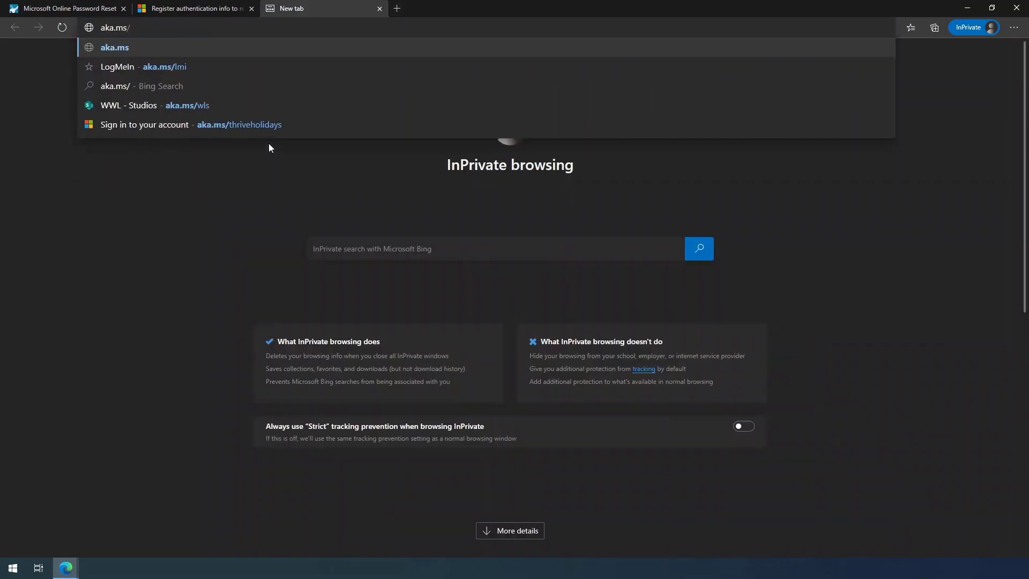
pyautogui.write('ssprsetu')
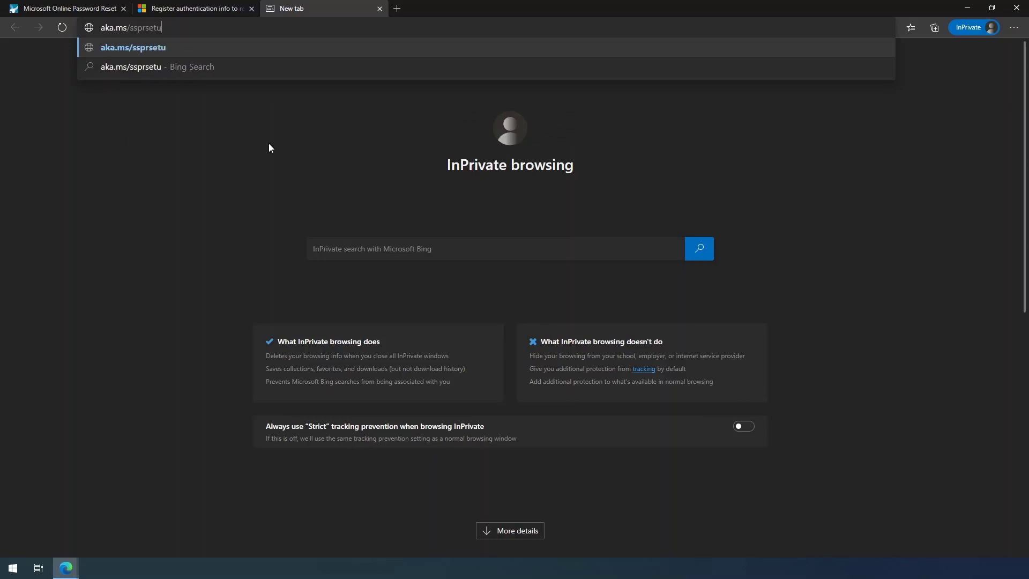
pyautogui.write('p')
pyautogui.press('Return')
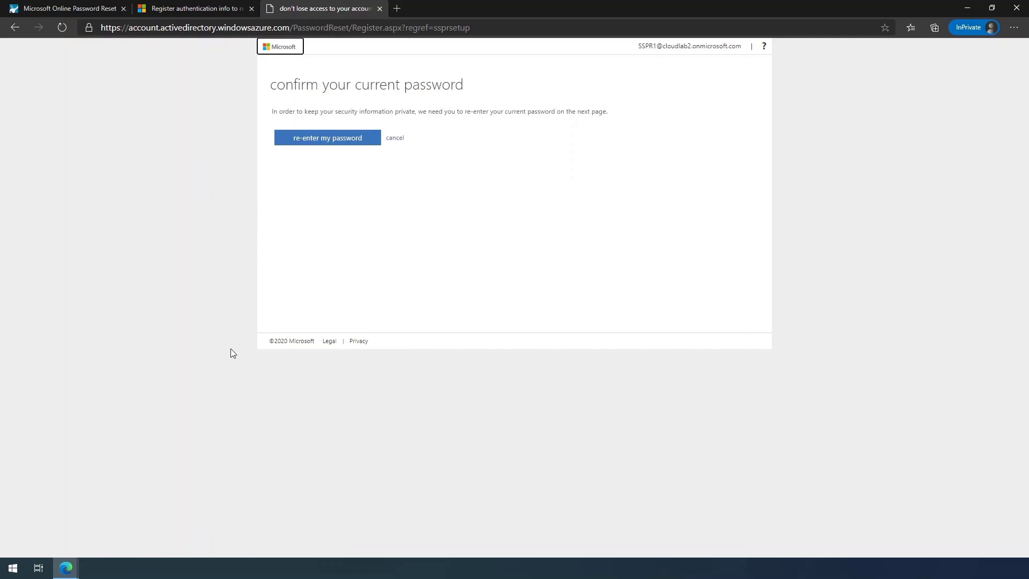
pyautogui.click(66, 568)
pyautogui.click(59, 519)
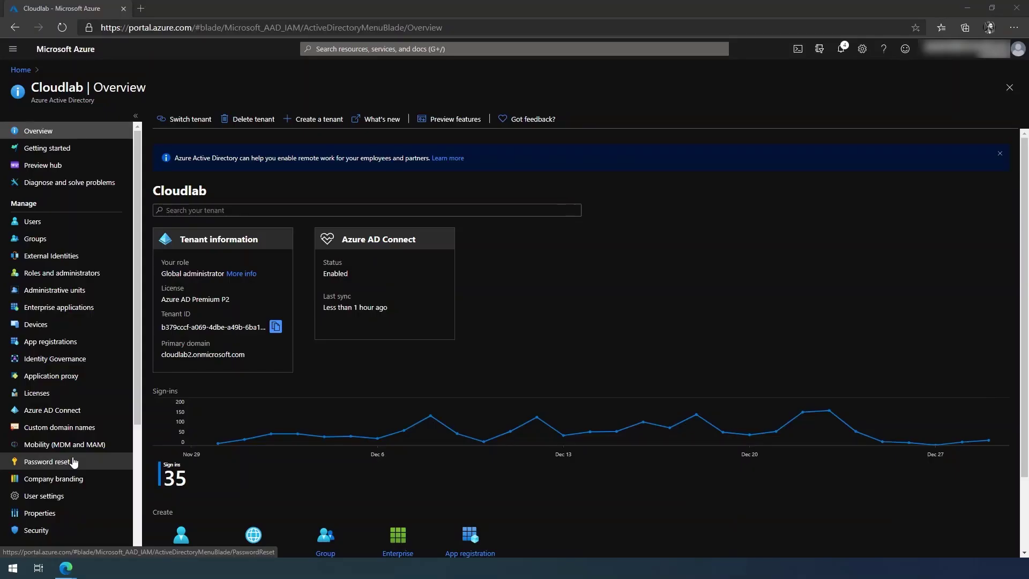
# - In Password reset > Registration, set 'Require users to register when signing in?' to Yes
pyautogui.click(72, 462)
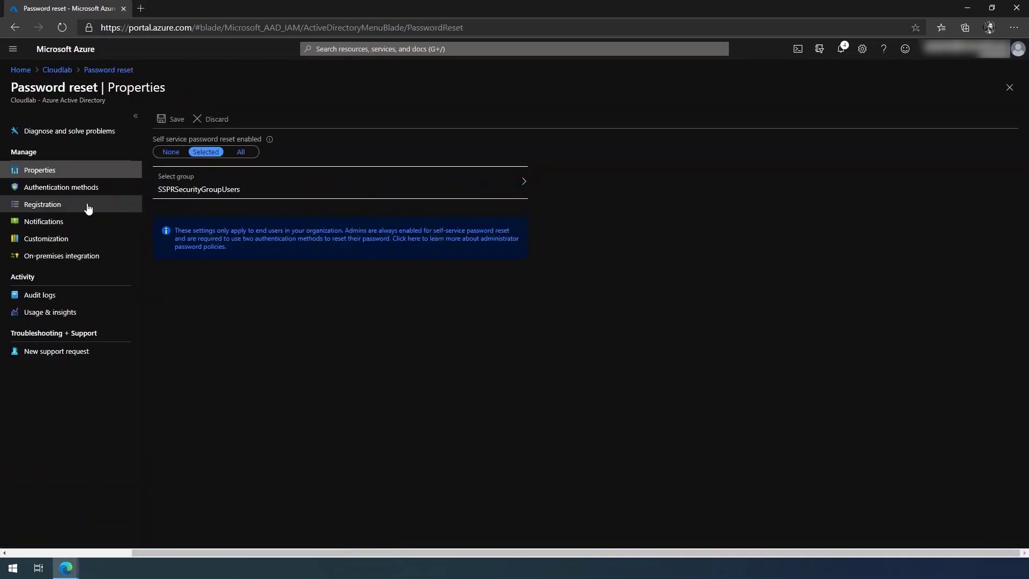
pyautogui.click(86, 205)
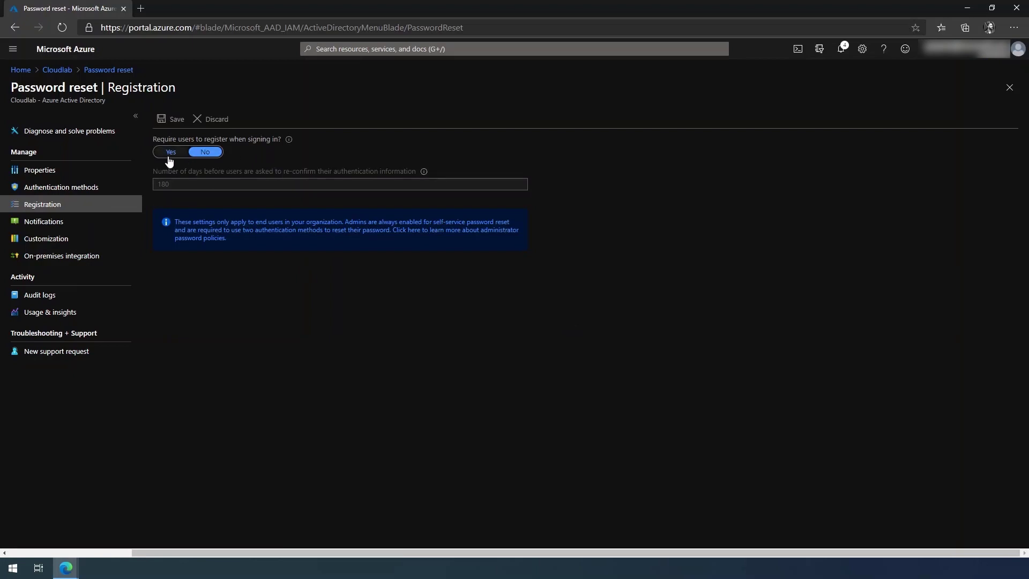
pyautogui.click(169, 152)
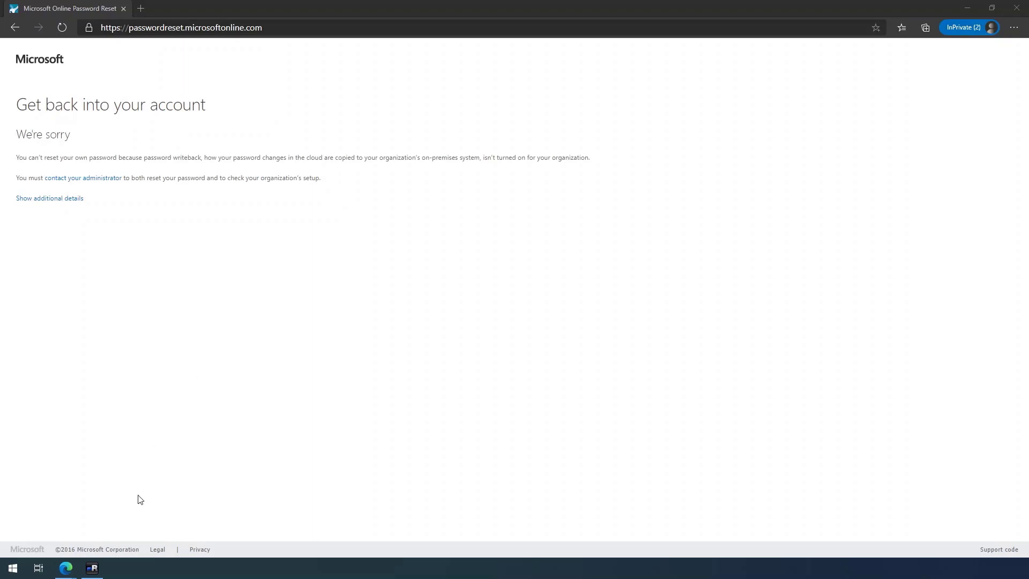
# - Launch Azure AD Connect elevated on the remote Sync server
pyautogui.click(93, 569)
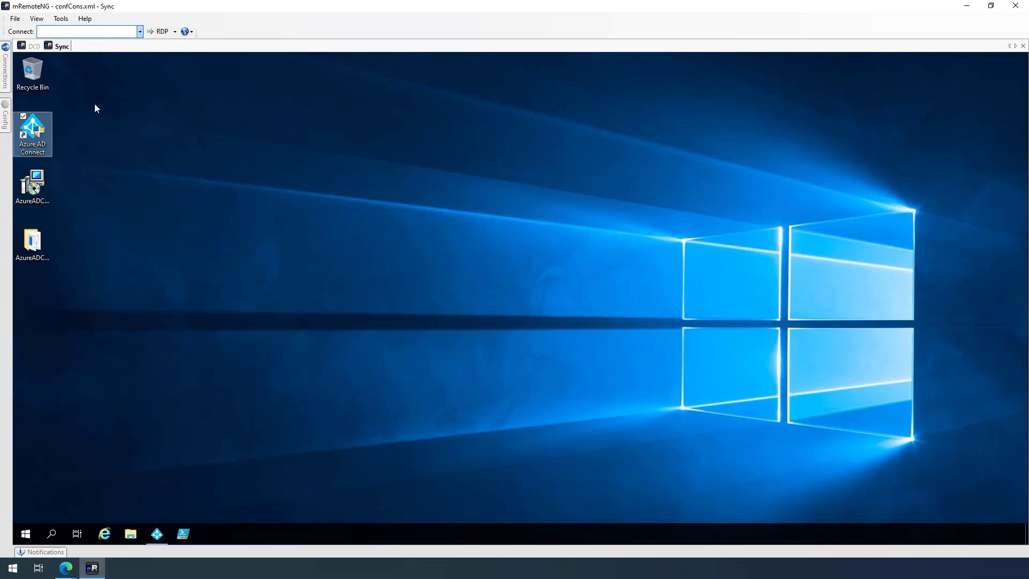
pyautogui.doubleClick(34, 135)
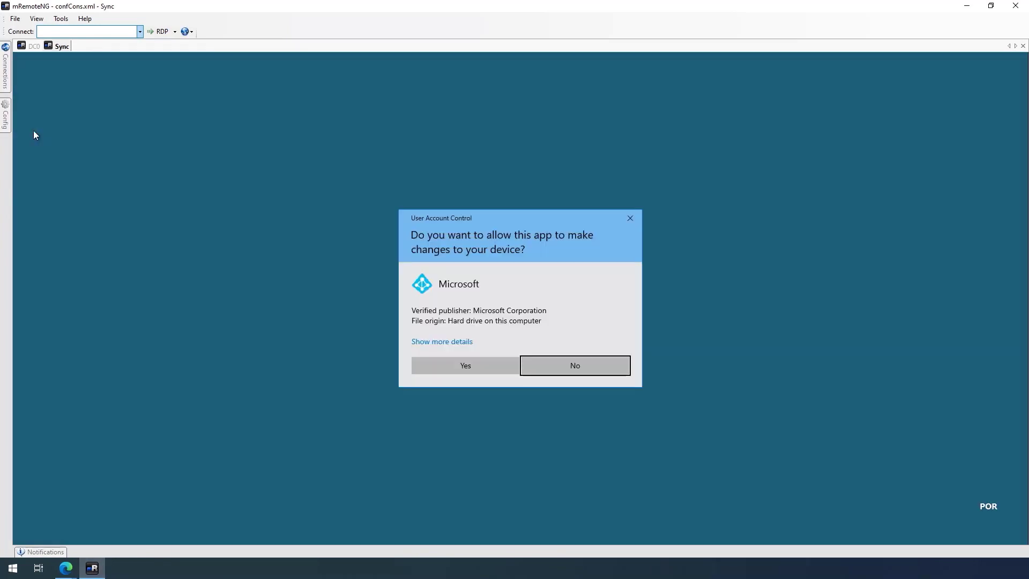
pyautogui.click(446, 360)
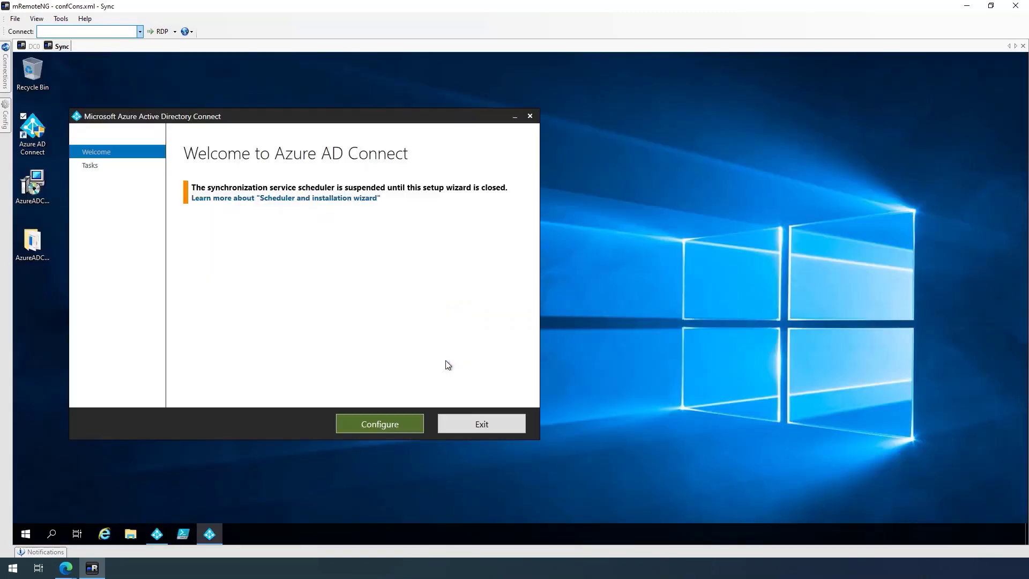
# - View the current sync configuration summary, go back, and choose Customize synchronization options
pyautogui.click(378, 423)
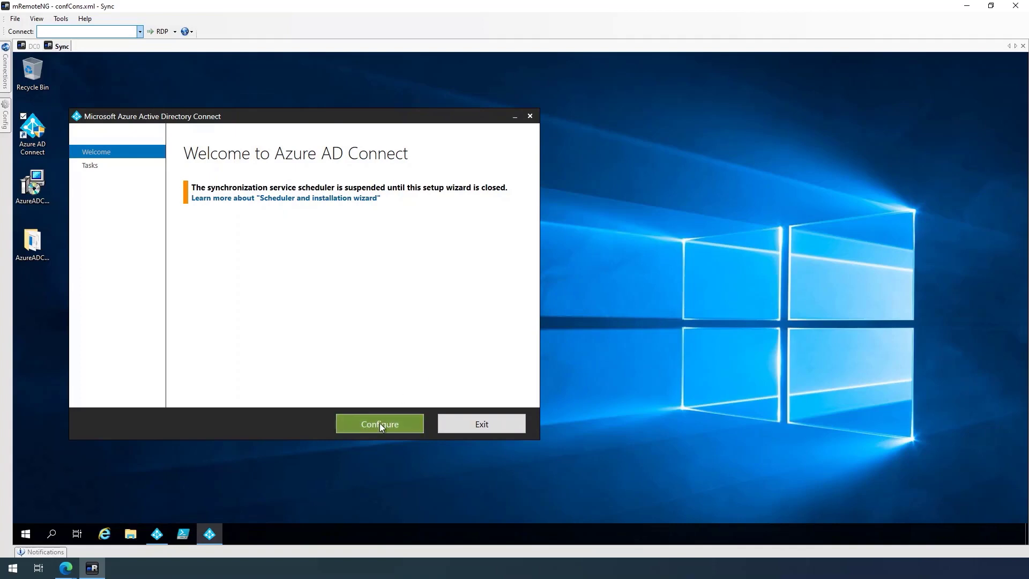
pyautogui.click(258, 228)
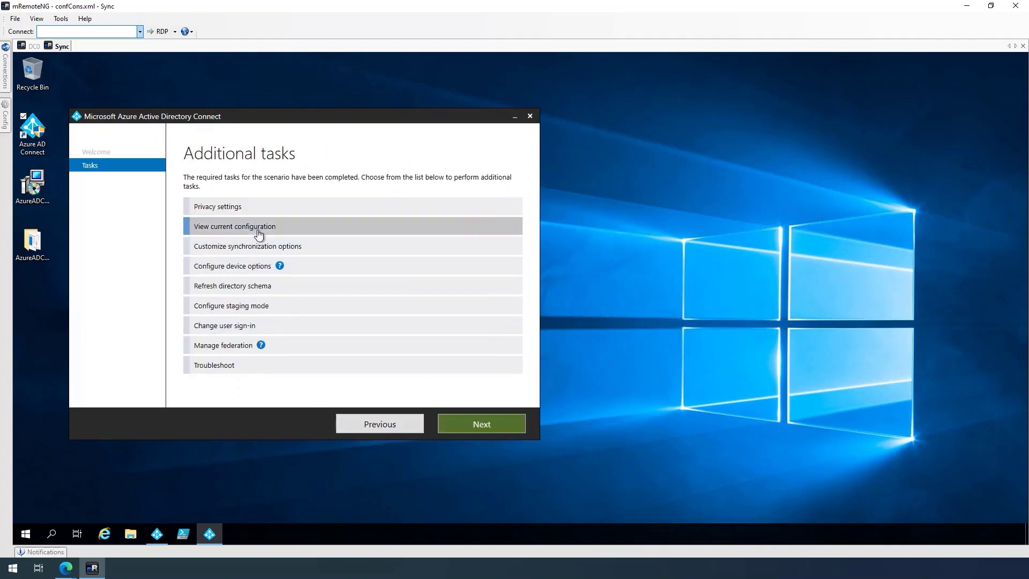
pyautogui.click(464, 422)
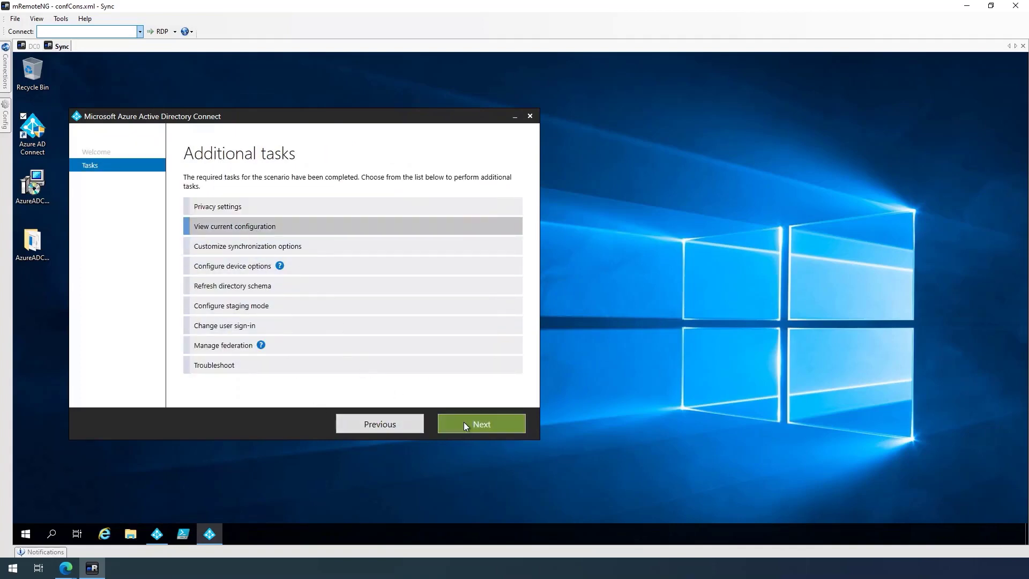
pyautogui.scroll(-3, 386, 352)
pyautogui.scroll(-1, 379, 348)
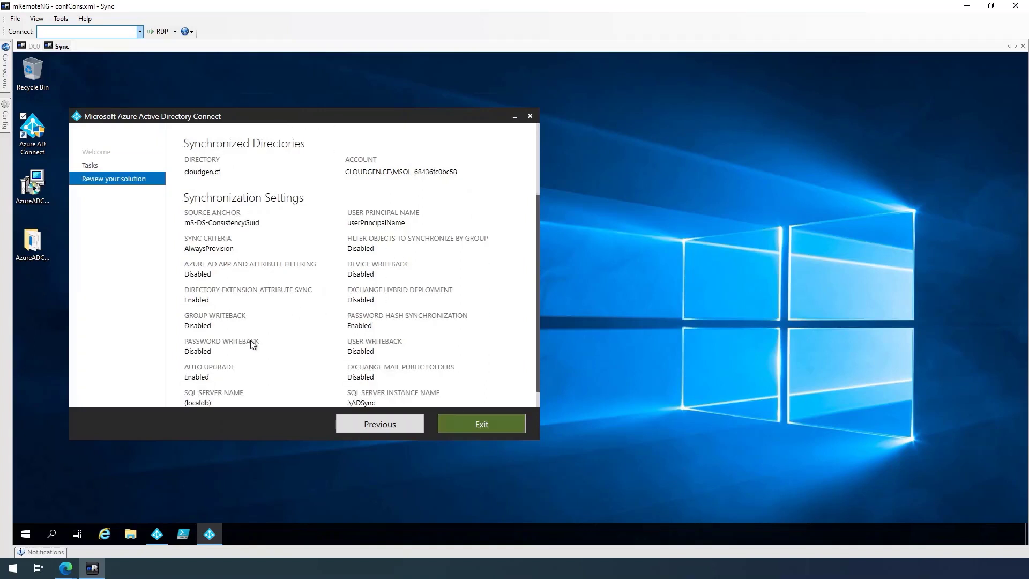
pyautogui.click(398, 427)
pyautogui.click(303, 250)
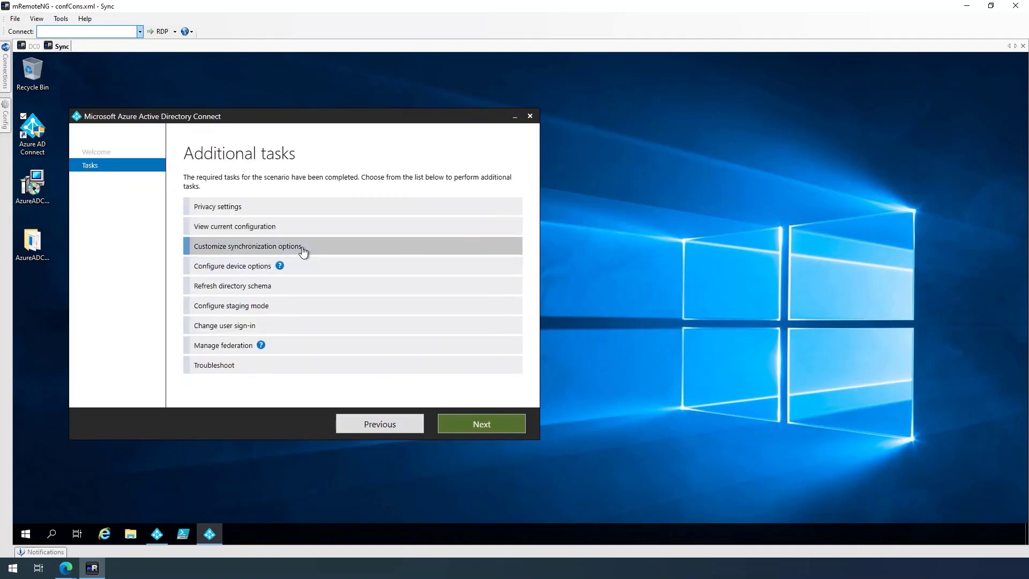
# - Sign in to Azure AD with the global admin credentials
pyautogui.click(482, 420)
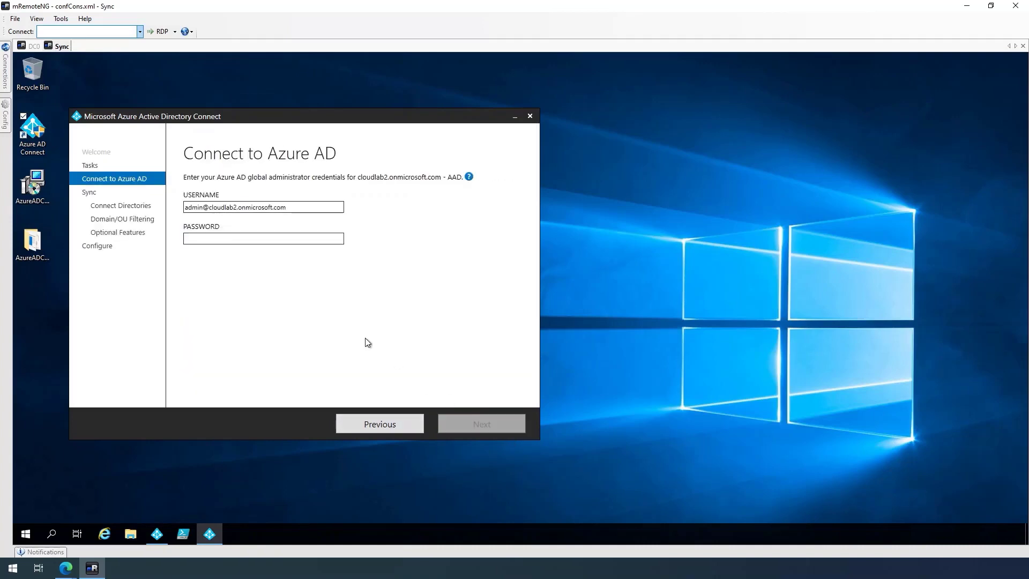
pyautogui.click(294, 240)
pyautogui.write('•')
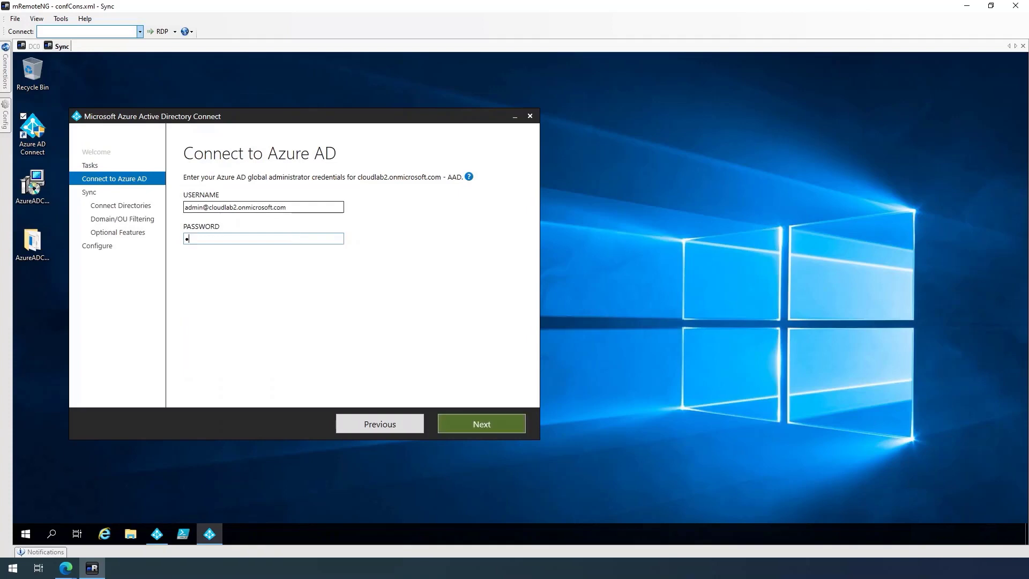
pyautogui.write('••••••••••••')
pyautogui.press('Return')
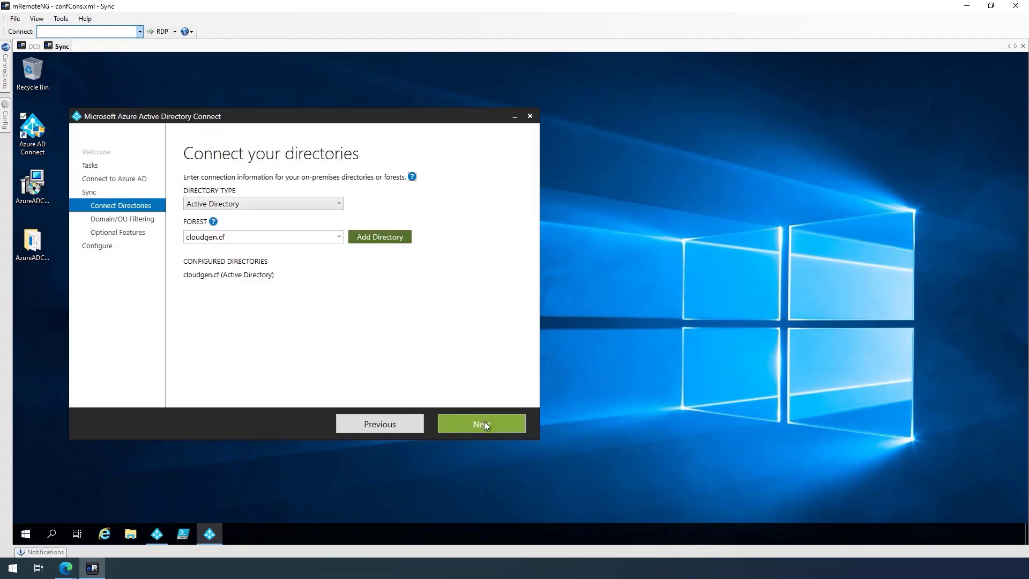
# - Accept Connect Directories, OU Filtering, Optional Features and Directory Extensions, reaching Ready to configure
pyautogui.click(480, 427)
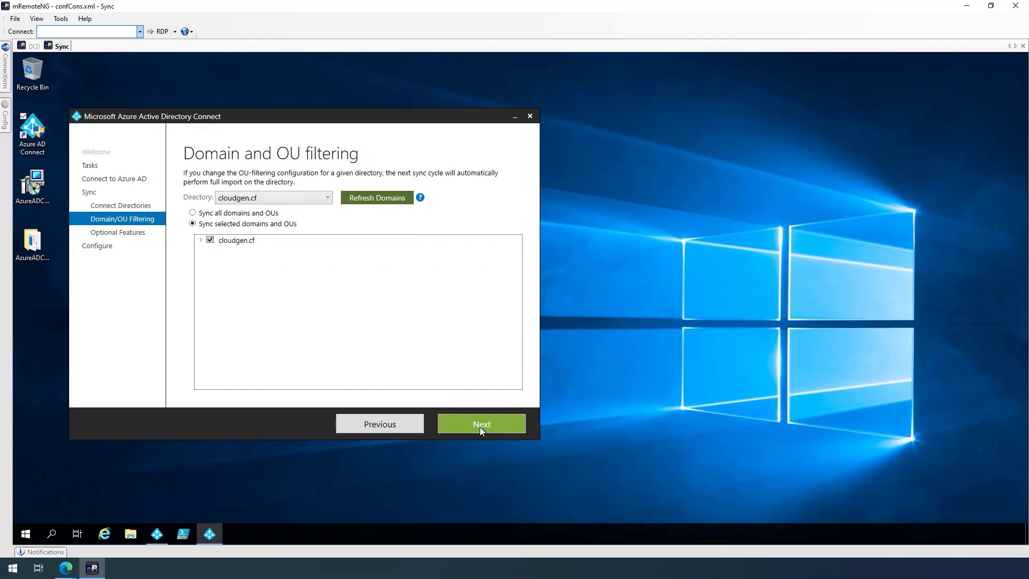
pyautogui.click(481, 426)
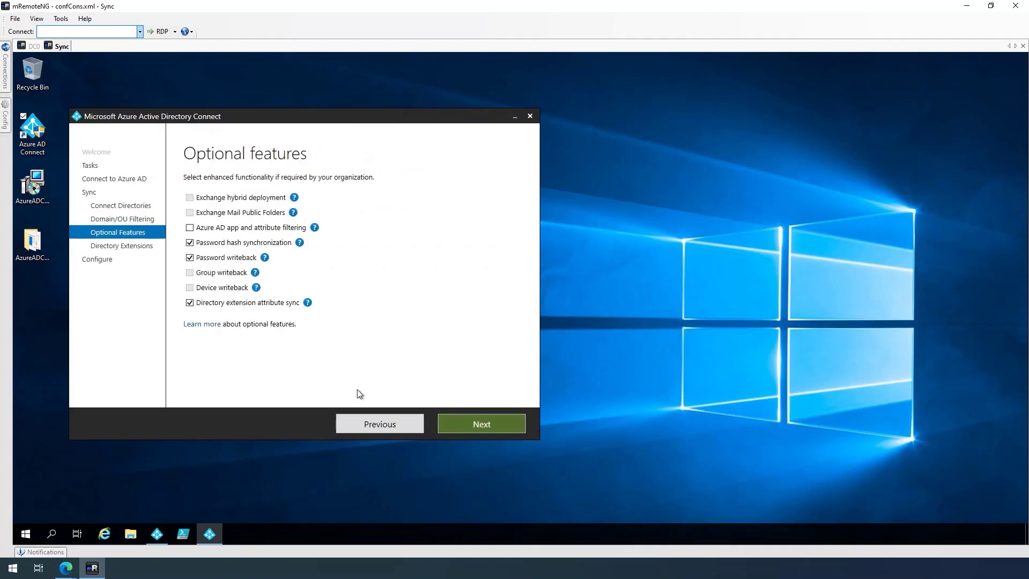
pyautogui.click(479, 421)
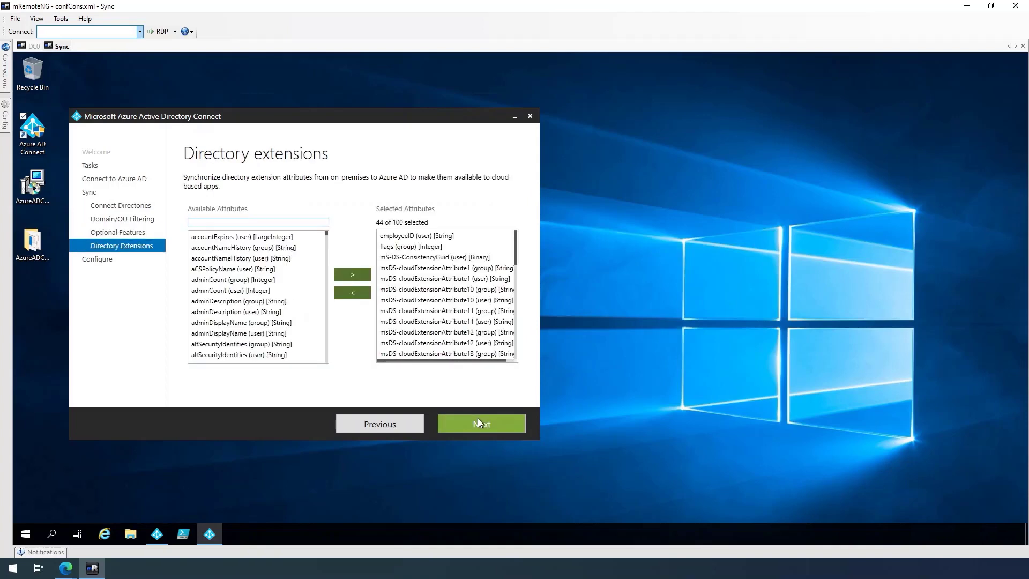
pyautogui.click(478, 422)
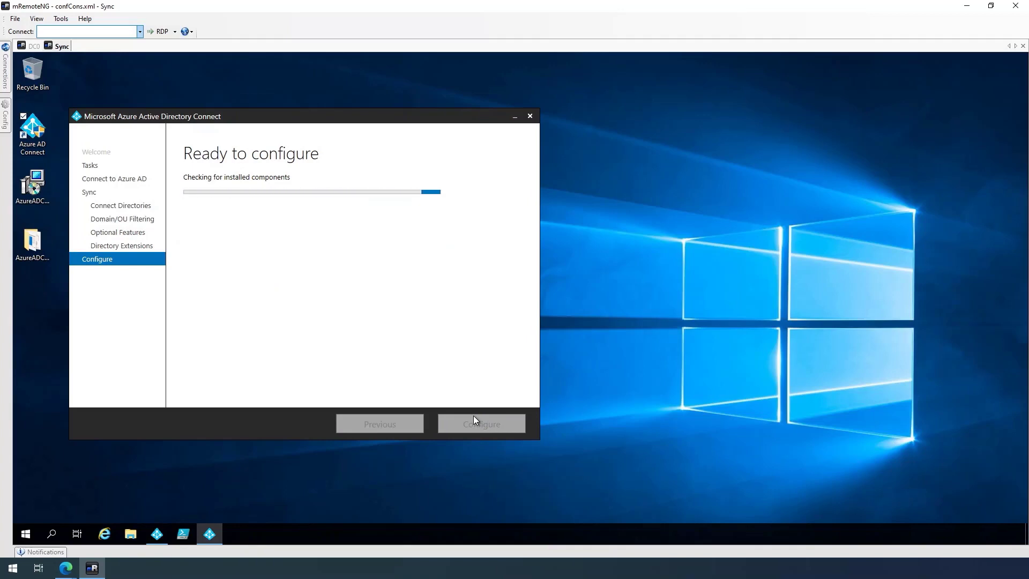
pyautogui.click(481, 420)
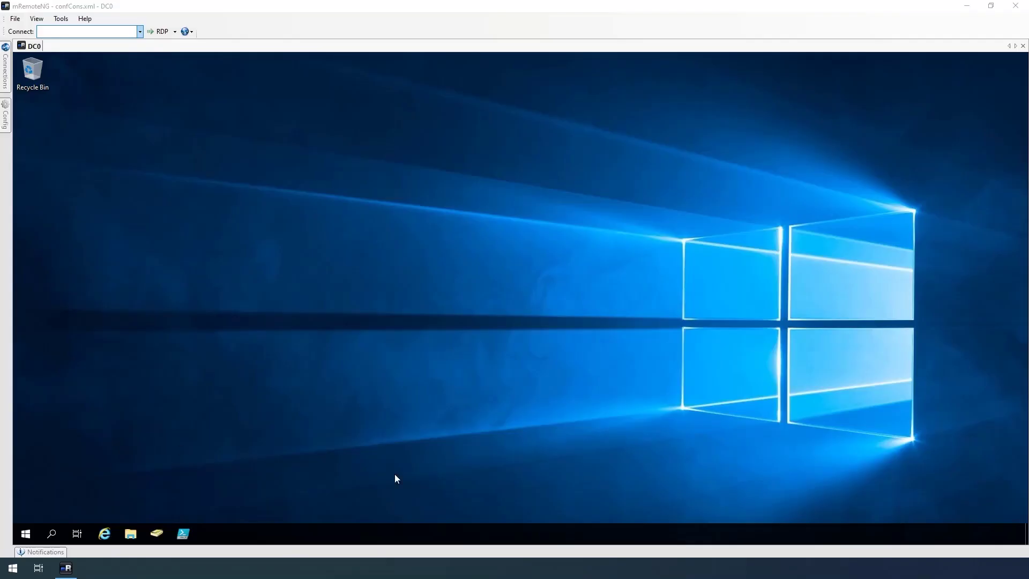
# - Bring up the Start menu search on the DC0 domain controller
pyautogui.click(28, 534)
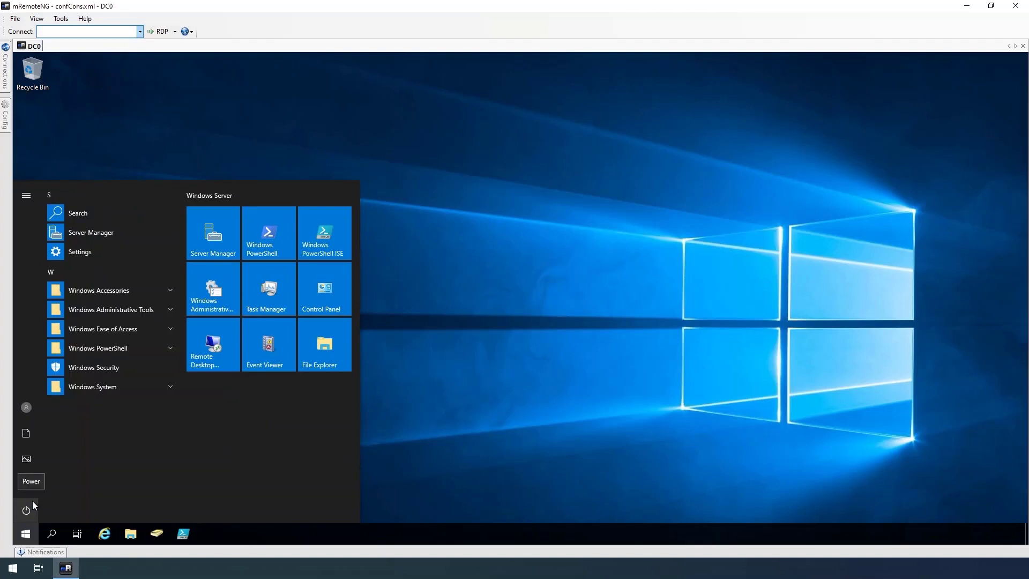
pyautogui.write('administr')
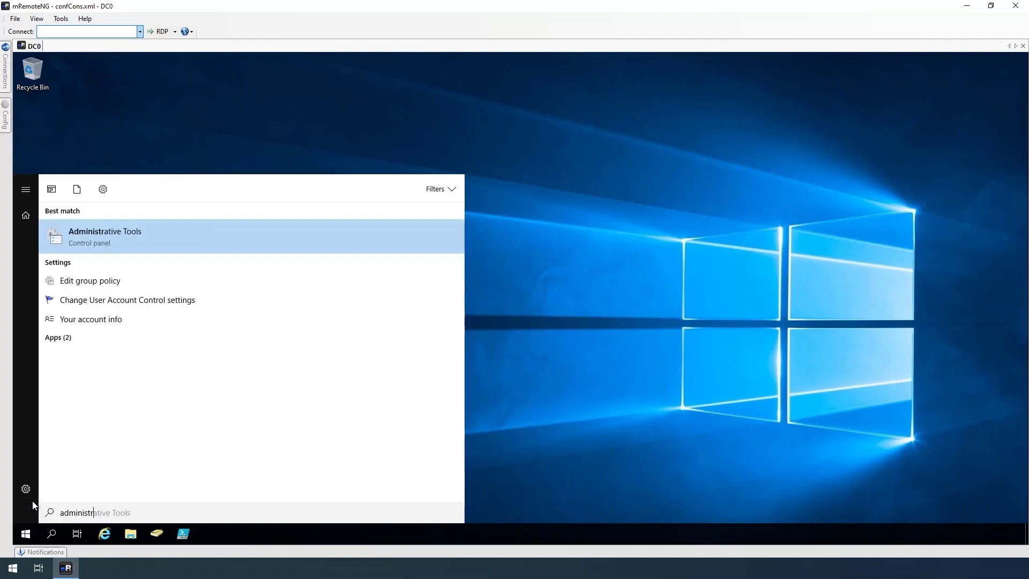
pyautogui.write('ative tools')
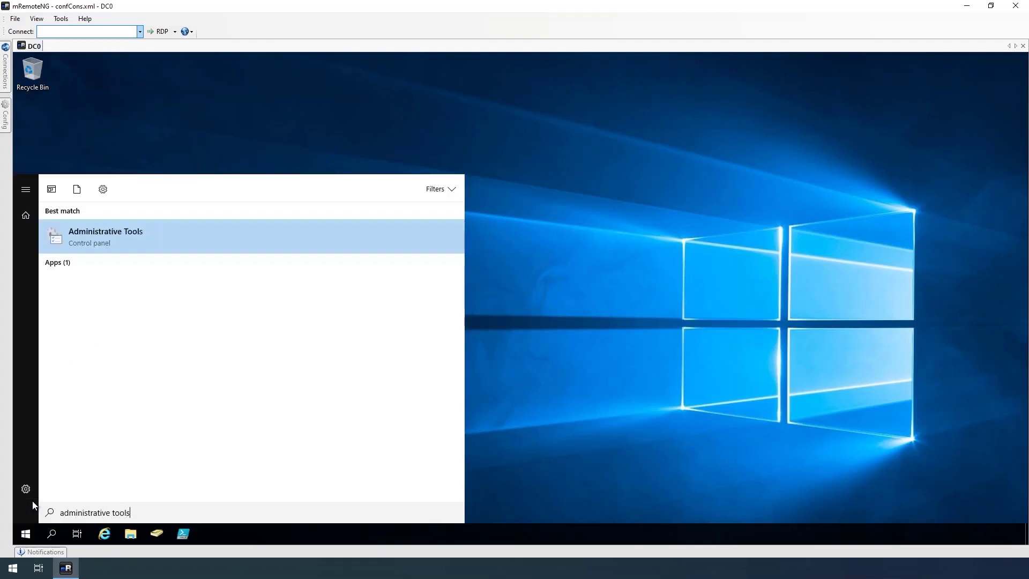
# - Launch Group Policy Management from Administrative Tools
pyautogui.press('Return')
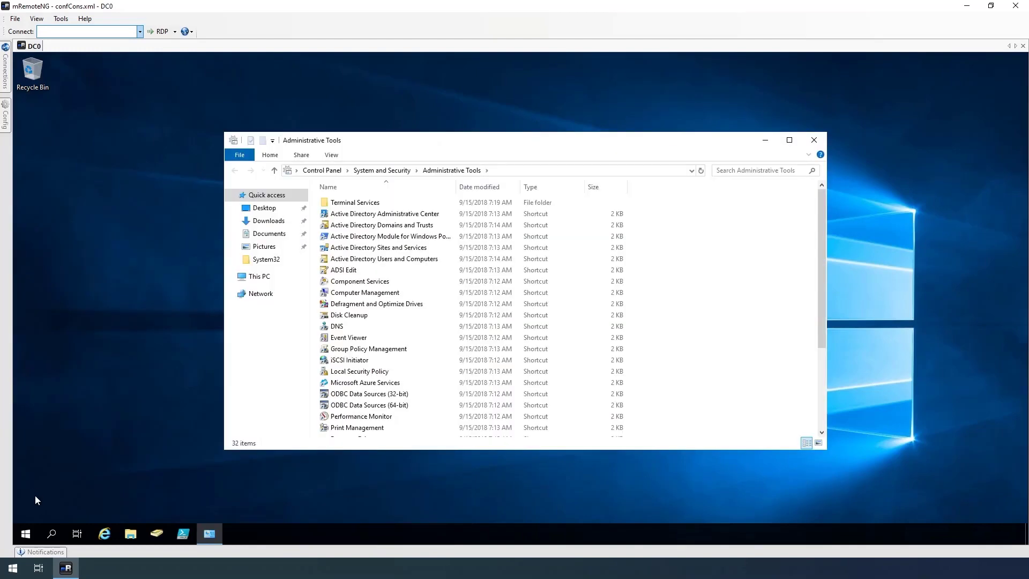
pyautogui.doubleClick(348, 355)
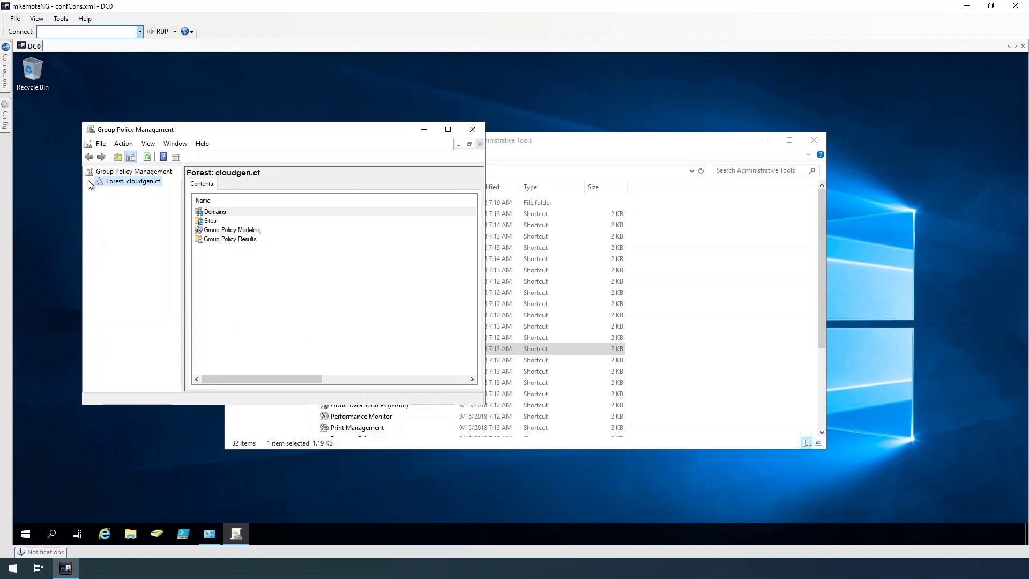
# - Expand Forest > Domains > cloudgen.cf and edit the Default Domain Policy
pyautogui.click(89, 181)
pyautogui.click(100, 191)
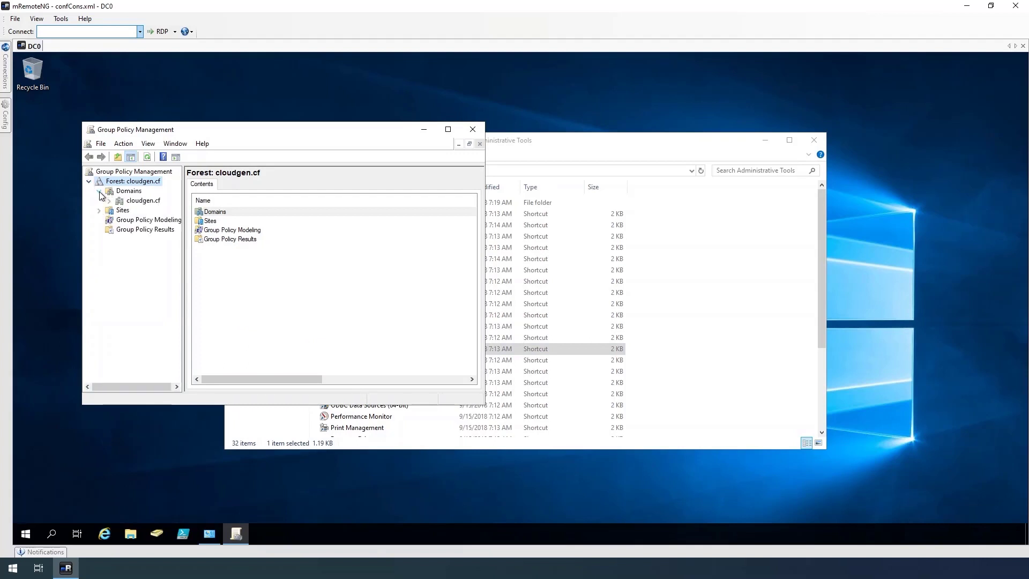
pyautogui.click(109, 201)
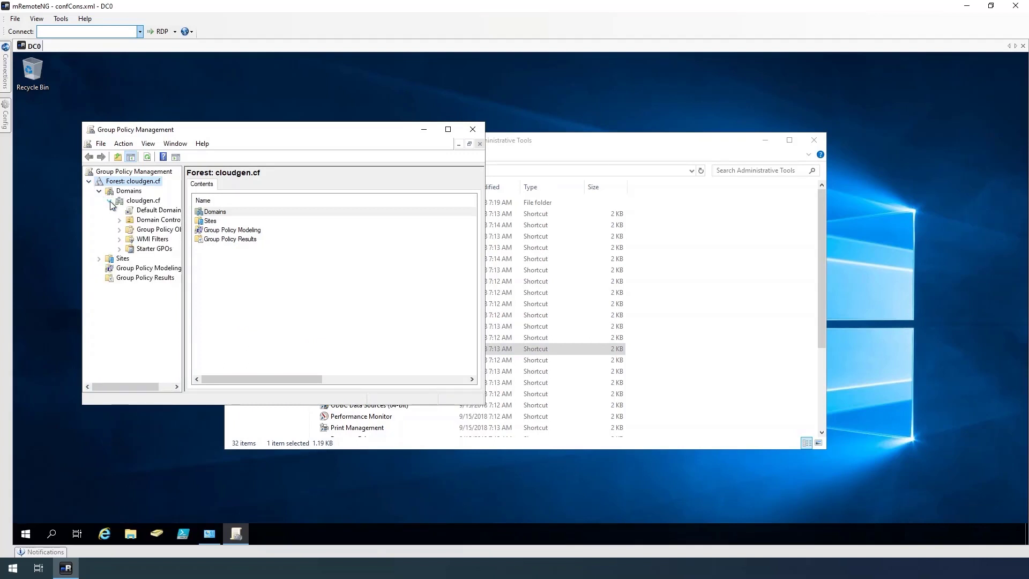
pyautogui.rightClick(158, 211)
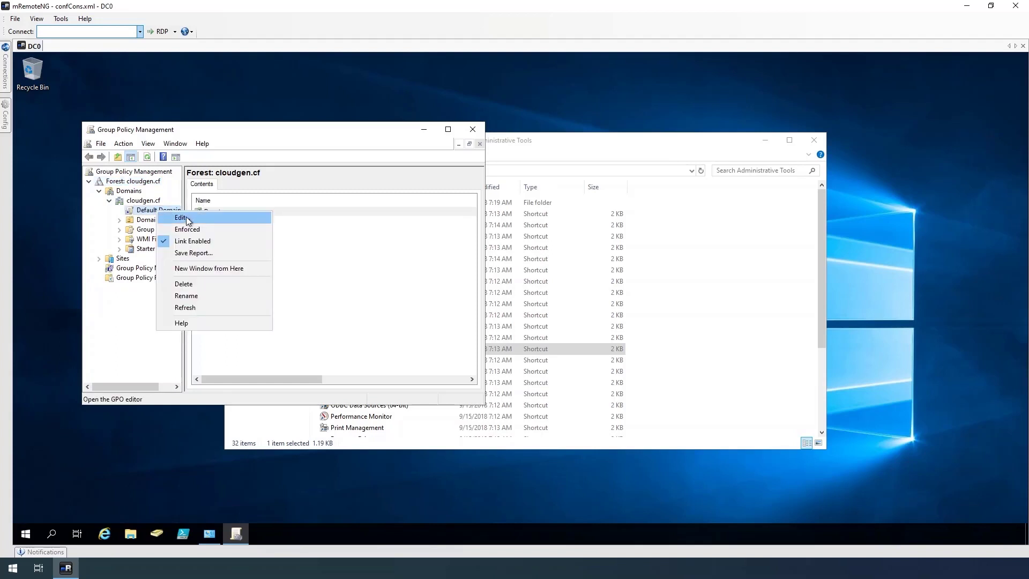
pyautogui.click(187, 218)
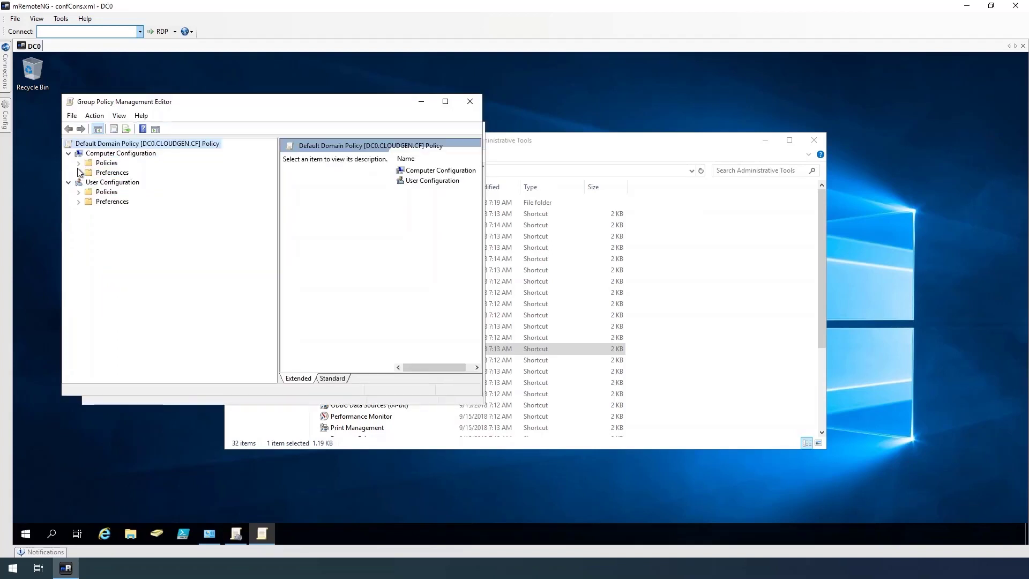
# - Show Password Policy under Computer Configuration > Windows Settings > Security Settings > Account Policies with values readable
pyautogui.click(78, 163)
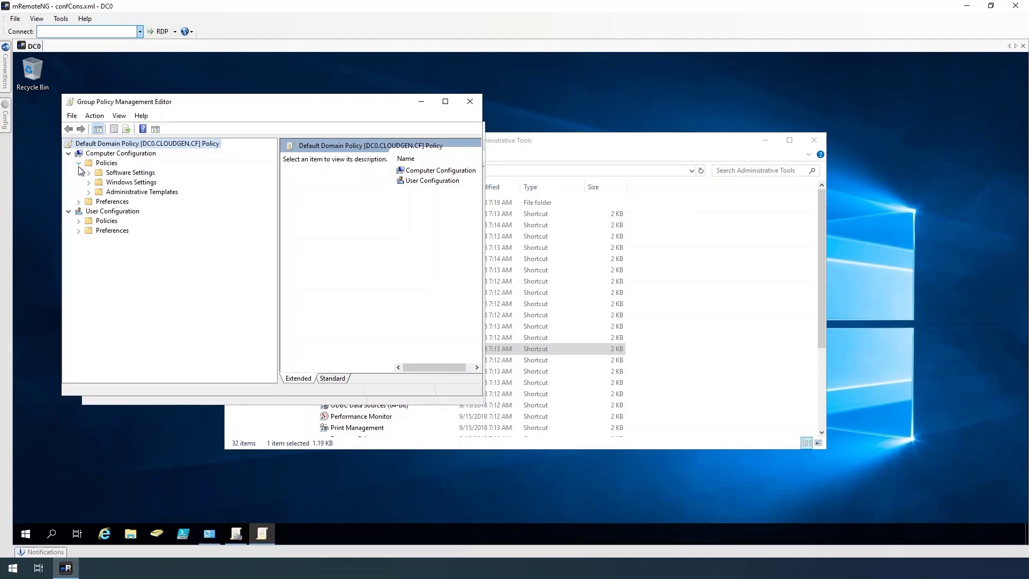
pyautogui.click(87, 181)
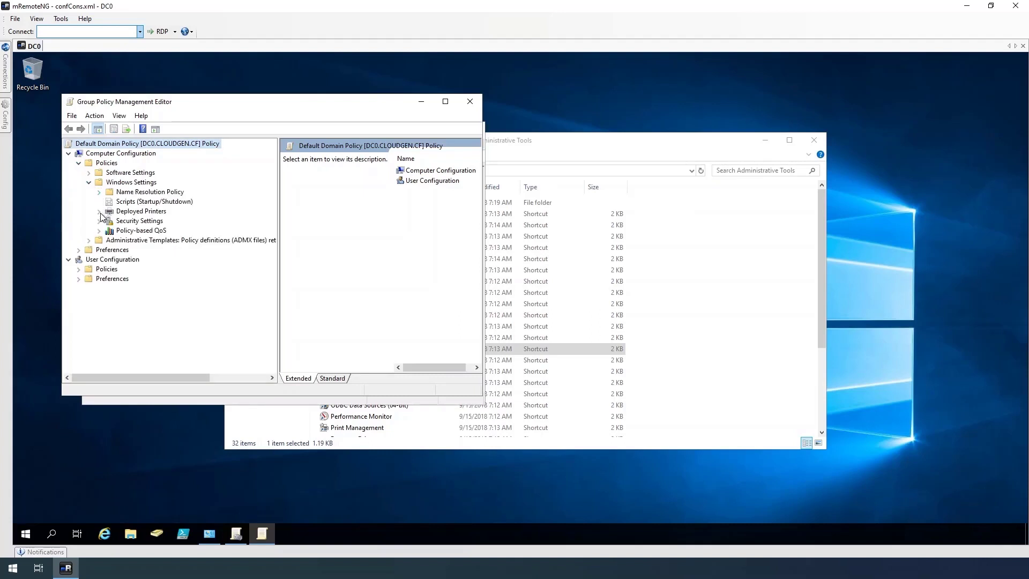
pyautogui.click(98, 221)
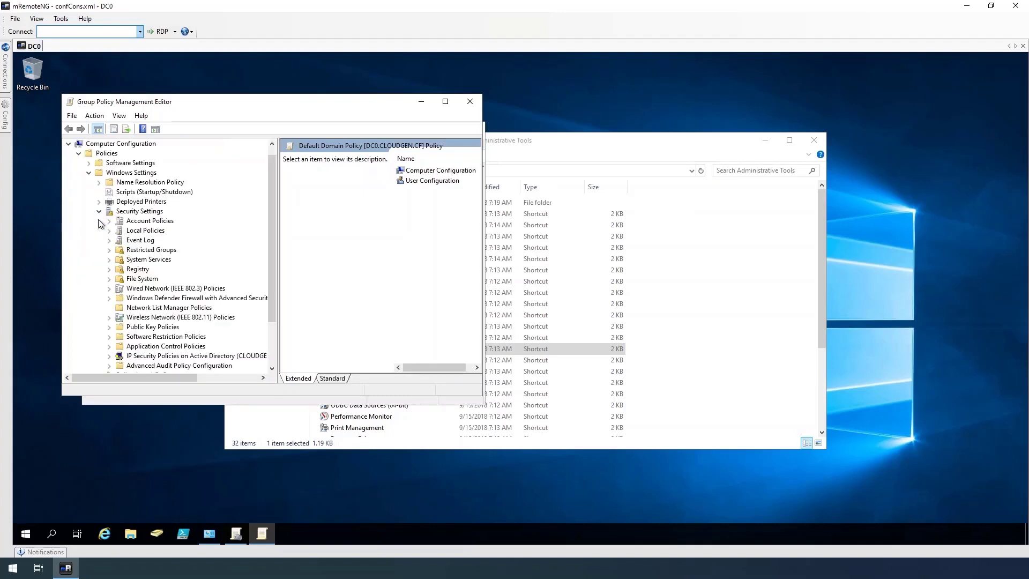
pyautogui.click(109, 221)
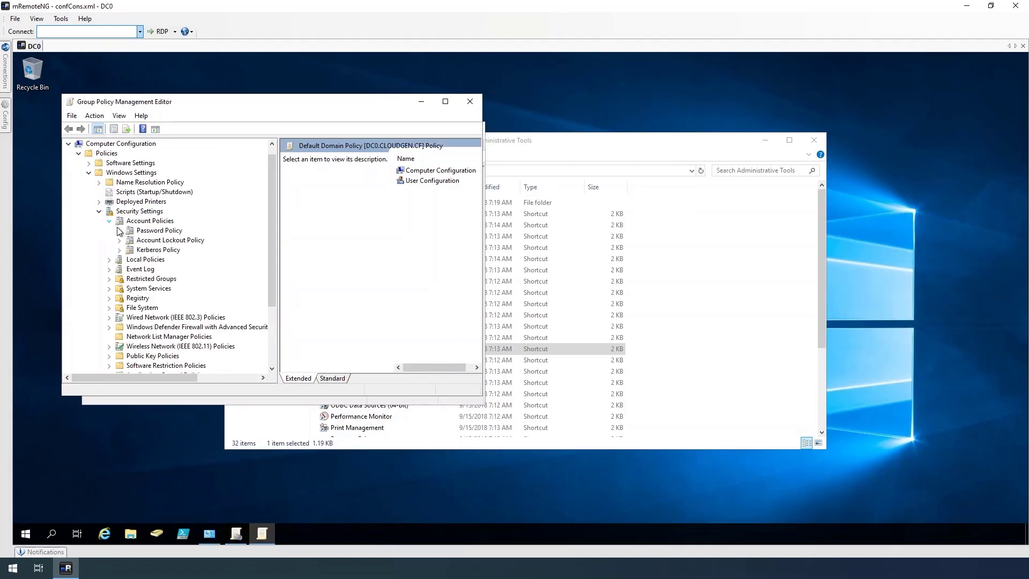
pyautogui.click(141, 231)
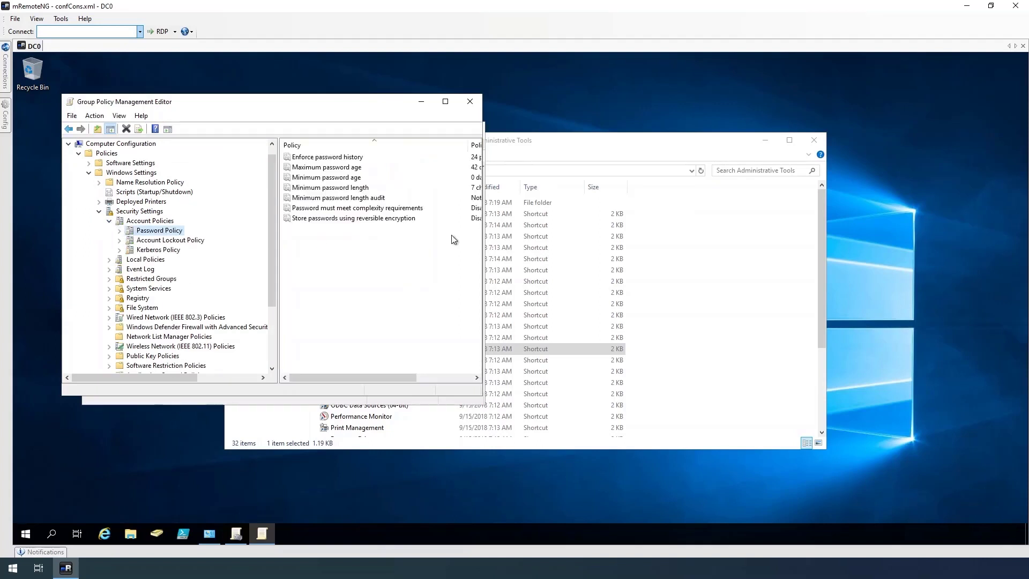
pyautogui.moveTo(483, 241); pyautogui.dragTo(699, 247)
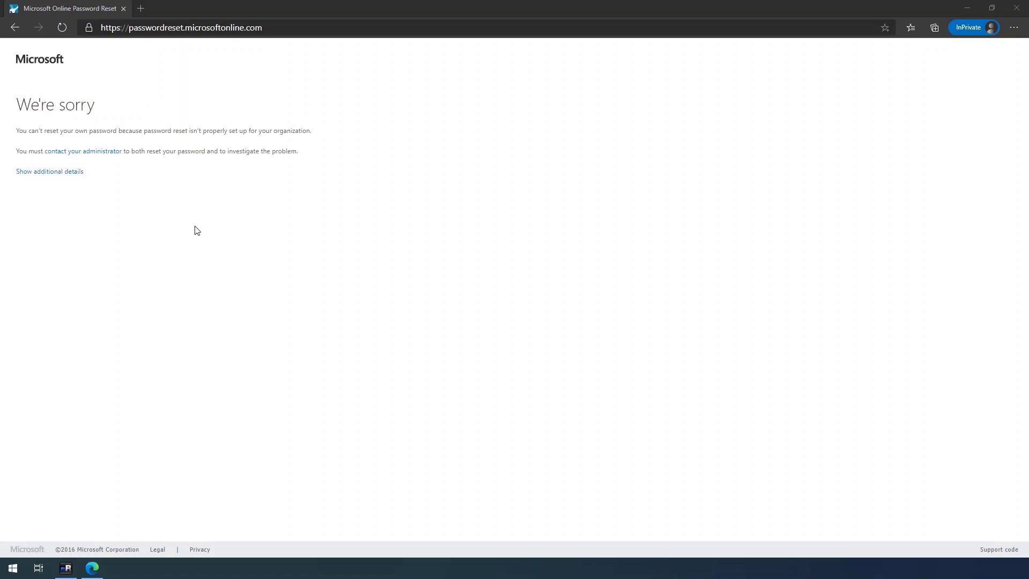
# - Return to the remote domain controller (DC0) desktop
pyautogui.click(66, 568)
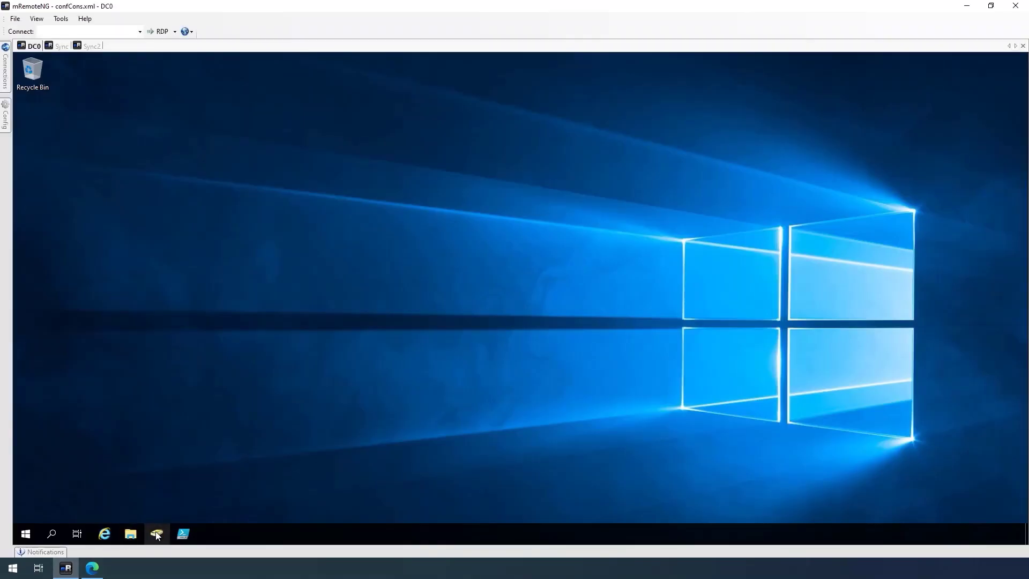
# - Launch Active Directory Users and Computers and keep Advanced Features enabled in View
pyautogui.click(156, 534)
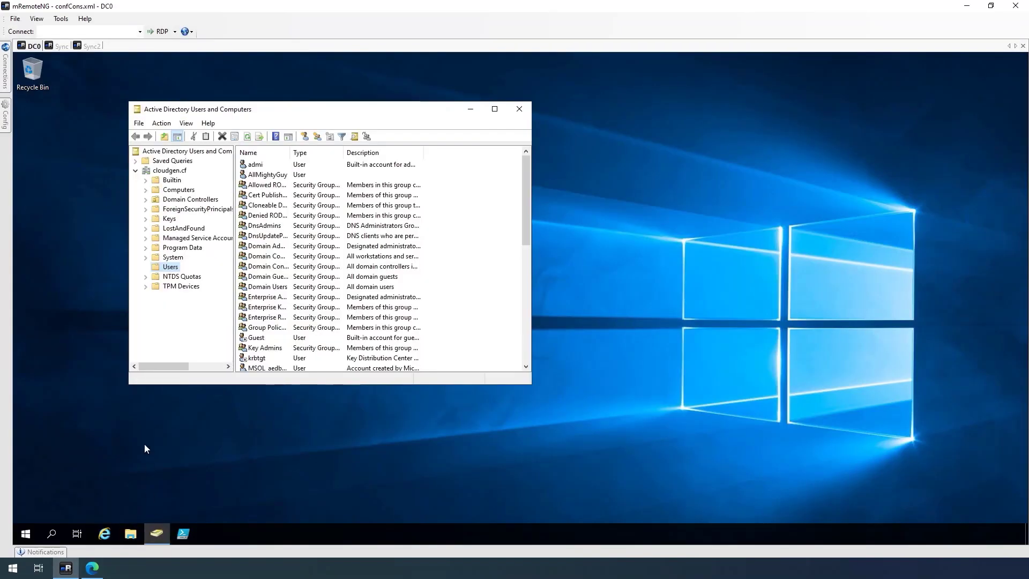
pyautogui.click(188, 124)
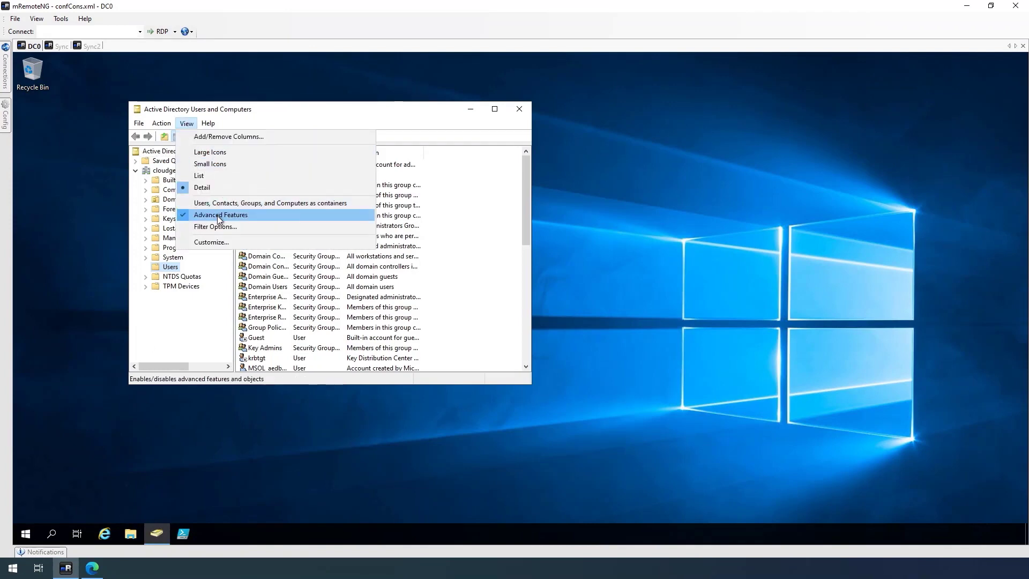
pyautogui.click(188, 315)
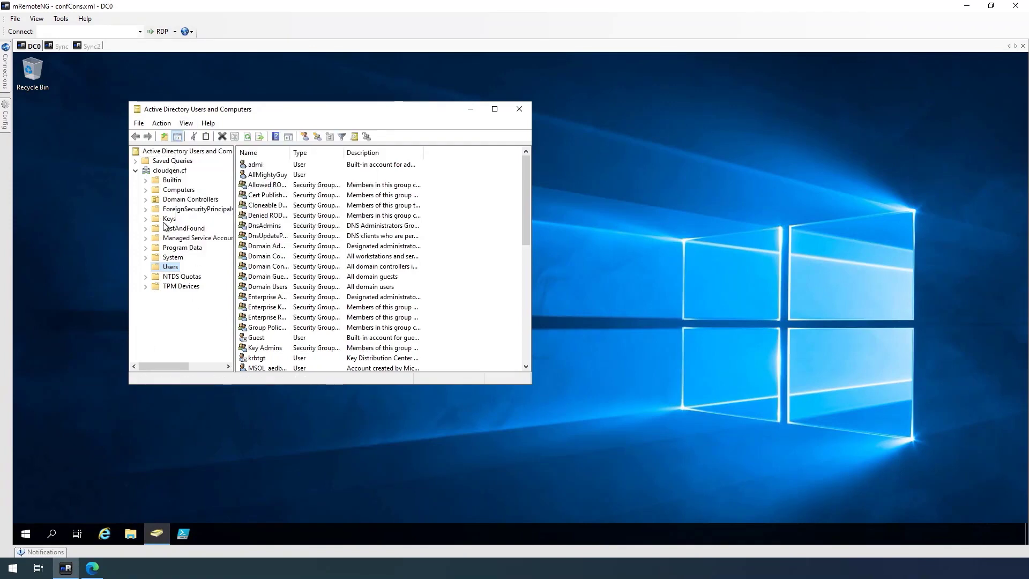
# - Reach the cloudgen.cf domain's Advanced Security Settings via Properties > Security
pyautogui.rightClick(170, 173)
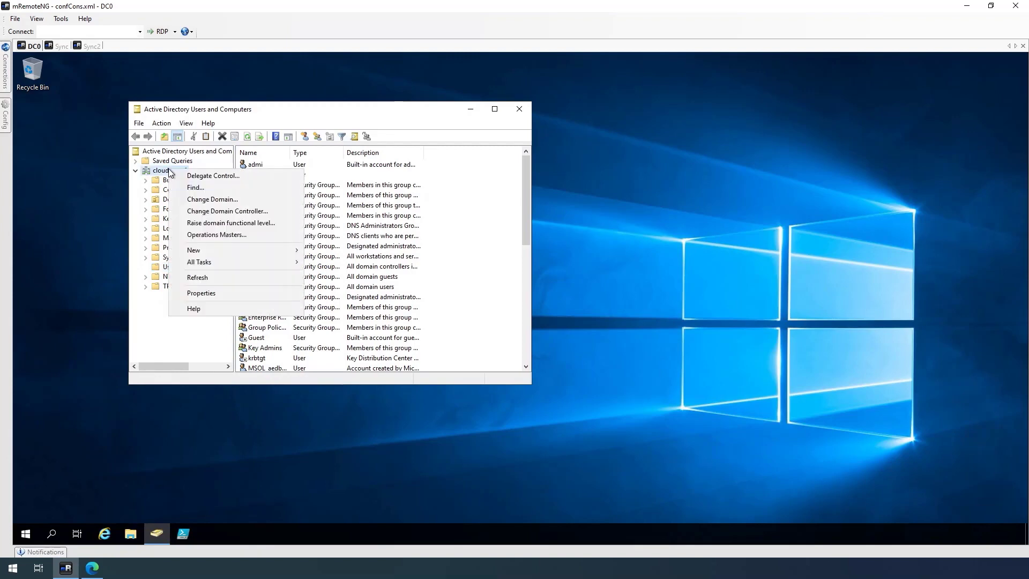
pyautogui.click(235, 292)
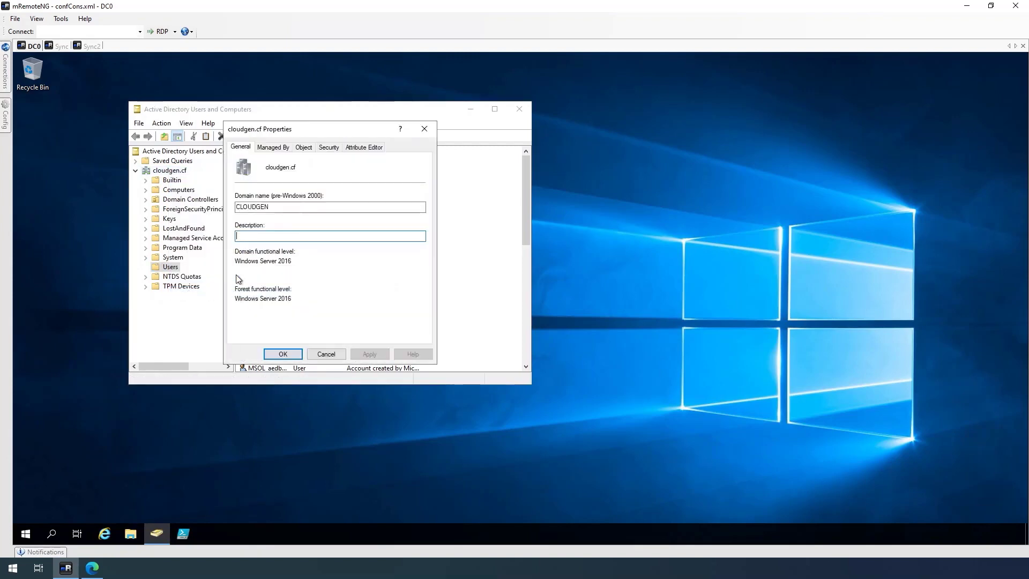
pyautogui.click(323, 145)
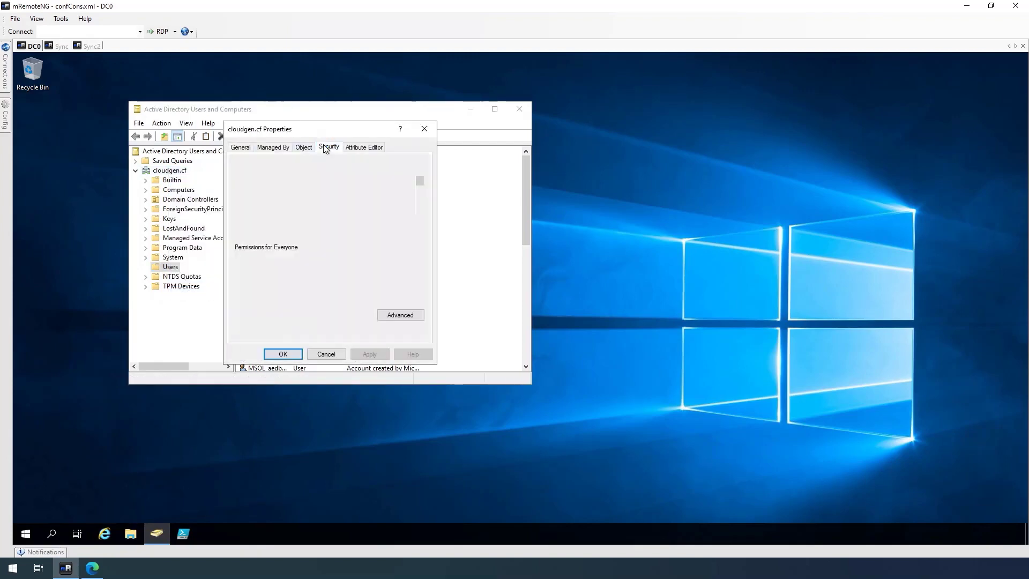
pyautogui.click(407, 316)
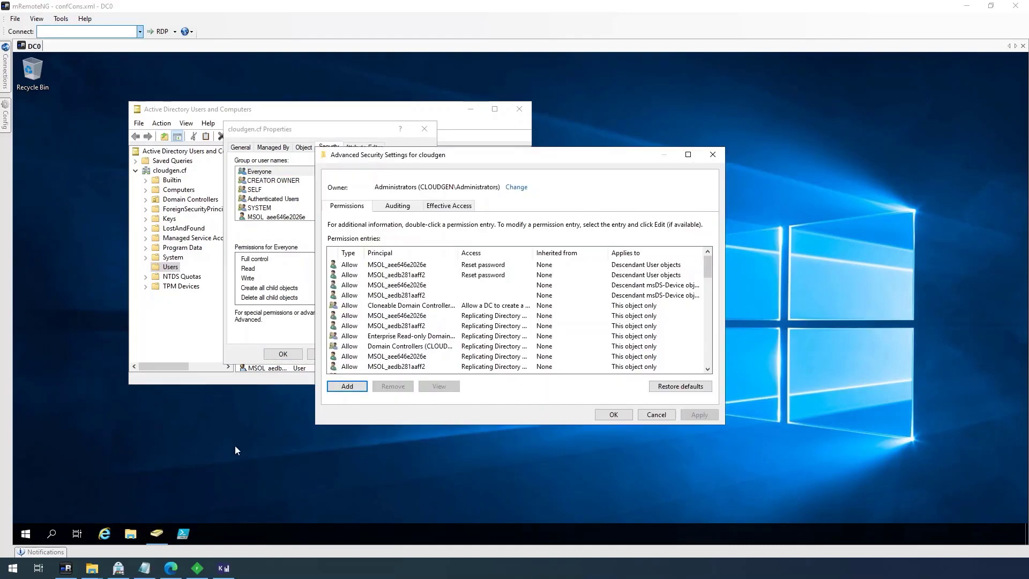
# - Add a permission entry with the MSOL sync account (msol) as principal
pyautogui.click(354, 385)
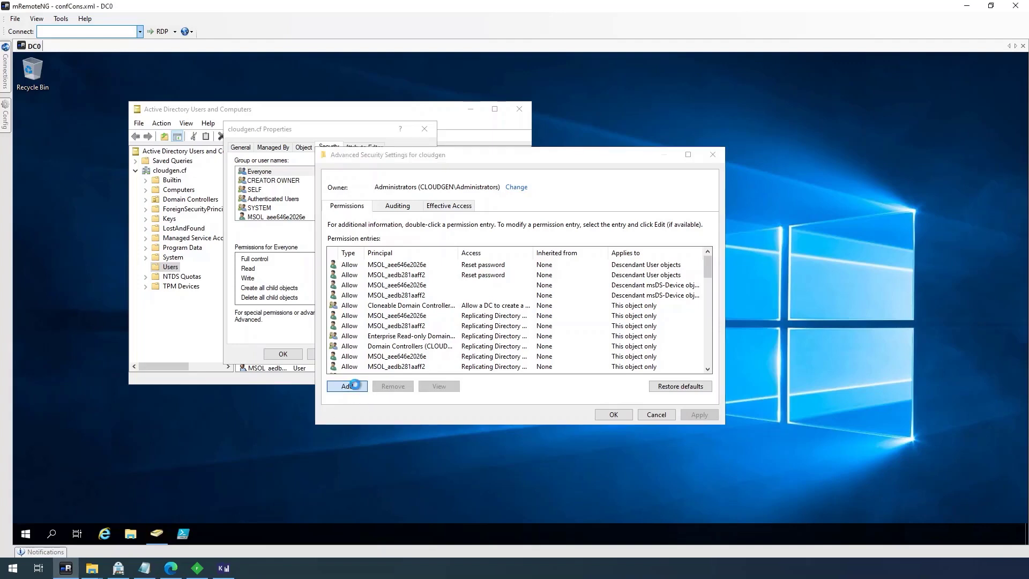
pyautogui.click(352, 163)
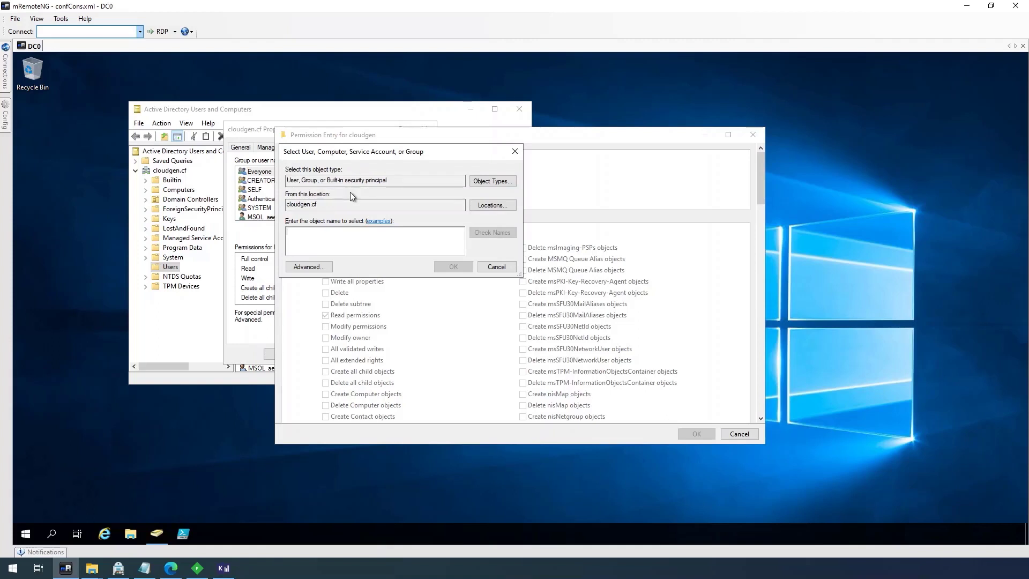
pyautogui.write('msol')
pyautogui.press('Return')
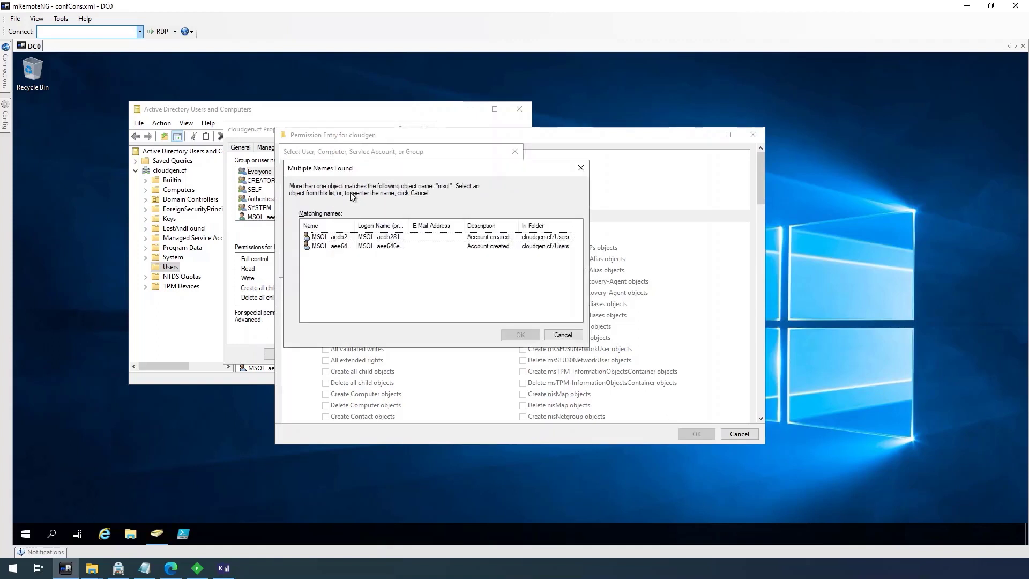
pyautogui.doubleClick(344, 237)
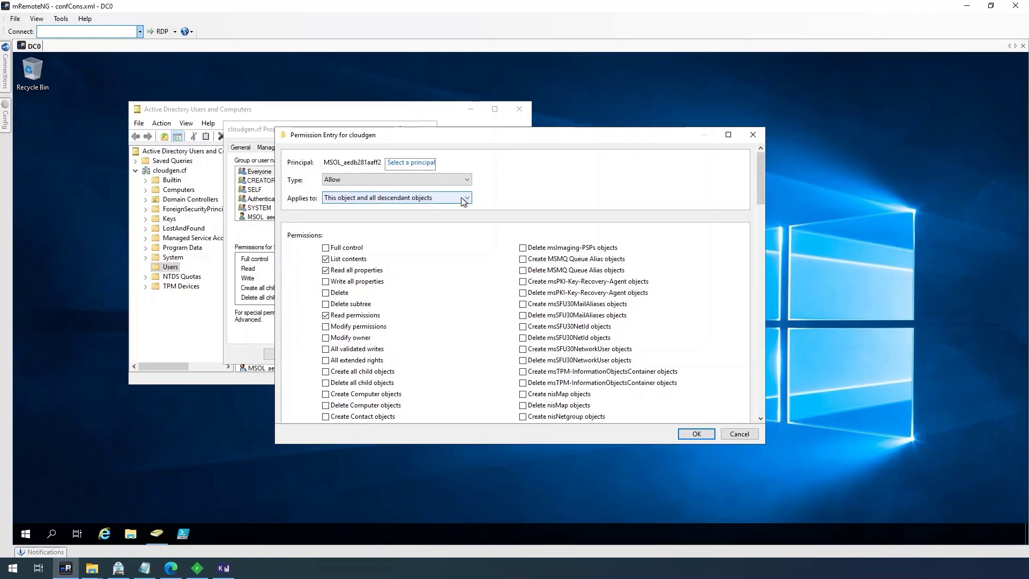
# - Scope it to Descendant User objects, allow Reset password and Write lockoutTime/pwdLastSet, and confirm
pyautogui.click(461, 197)
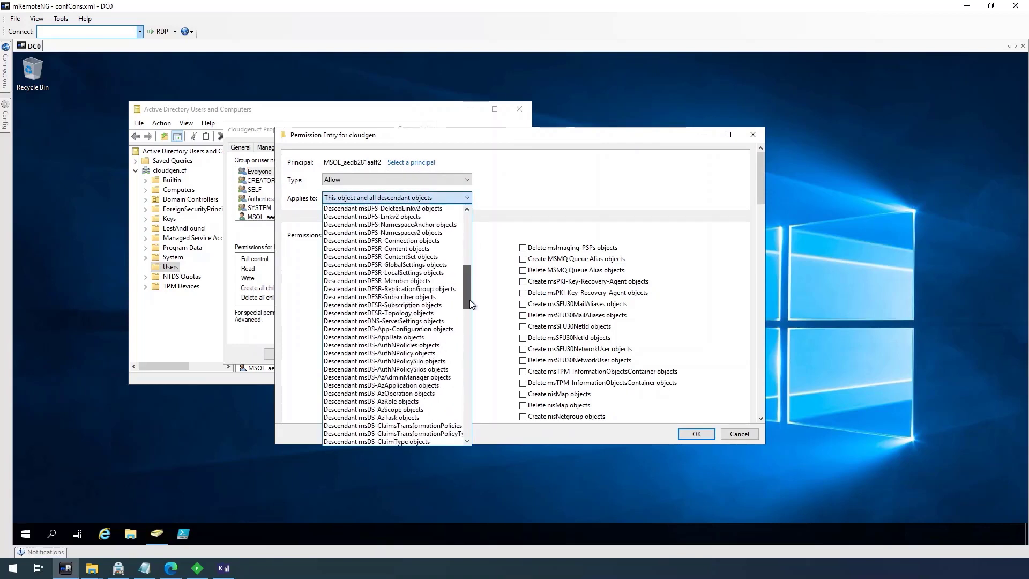
pyautogui.moveTo(467, 222); pyautogui.dragTo(465, 413)
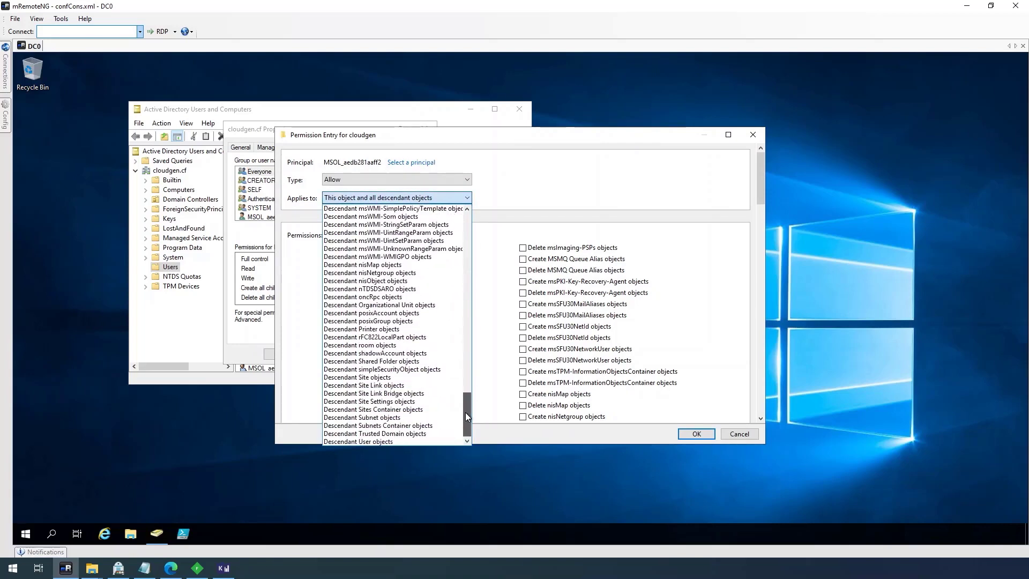
pyautogui.click(423, 441)
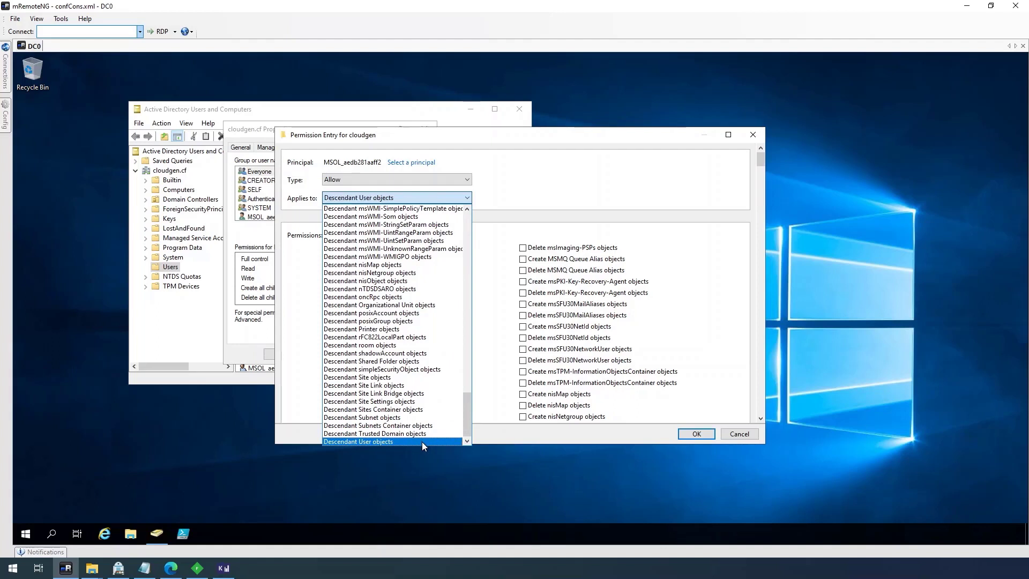
pyautogui.click(422, 441)
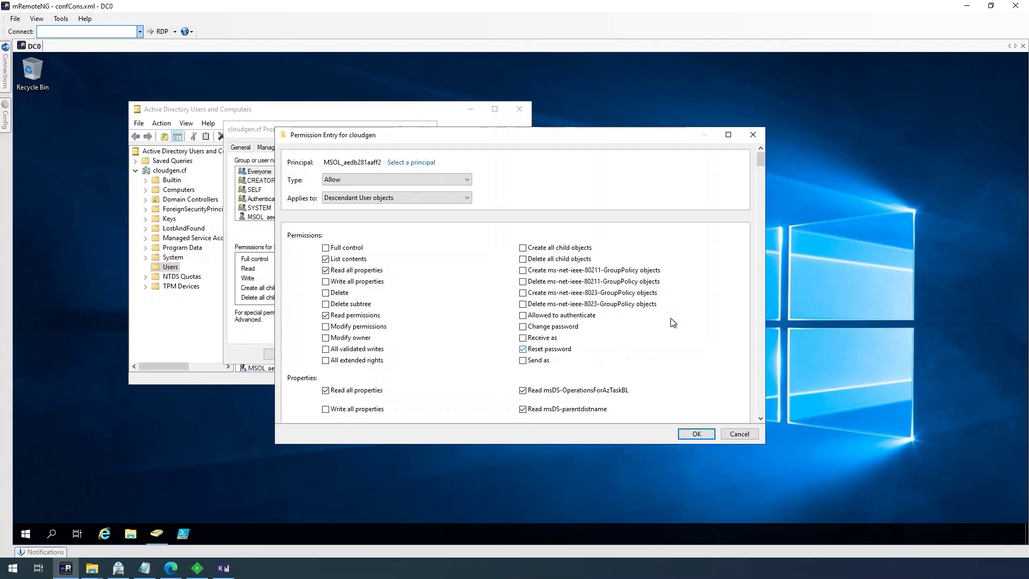
pyautogui.moveTo(762, 161); pyautogui.dragTo(767, 270)
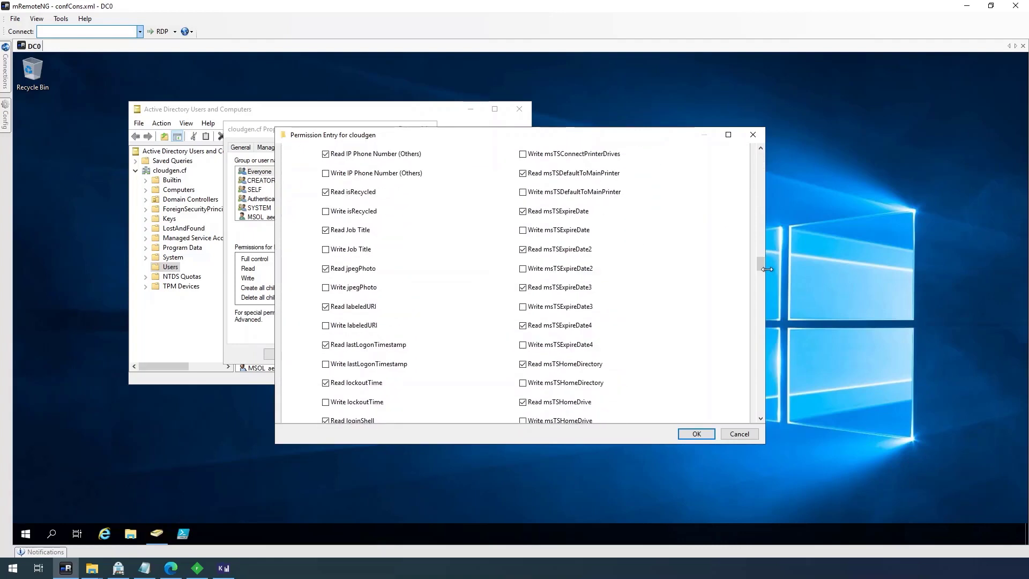
pyautogui.scroll(-2, 689, 314)
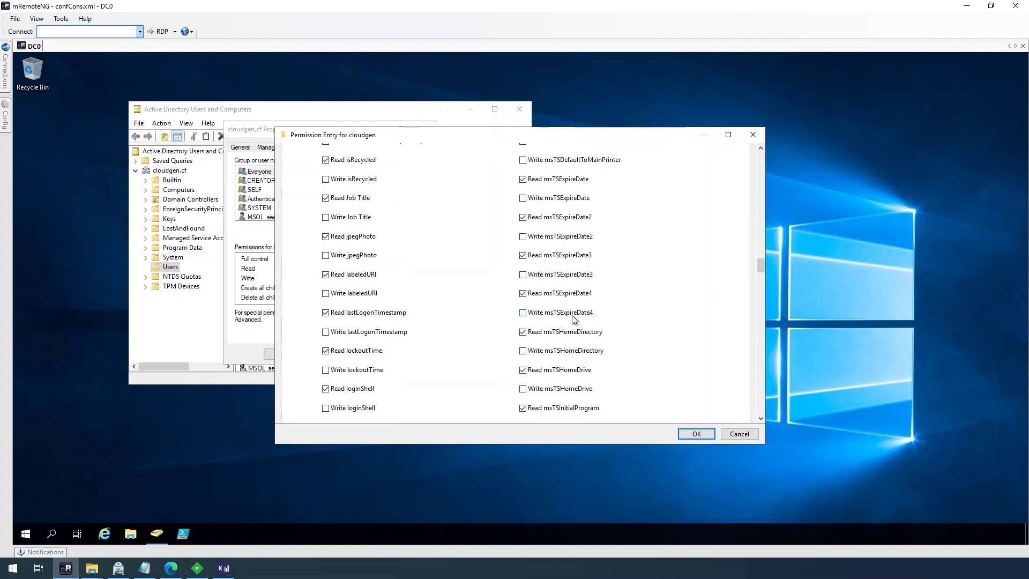
pyautogui.click(367, 373)
pyautogui.moveTo(762, 268); pyautogui.dragTo(759, 345)
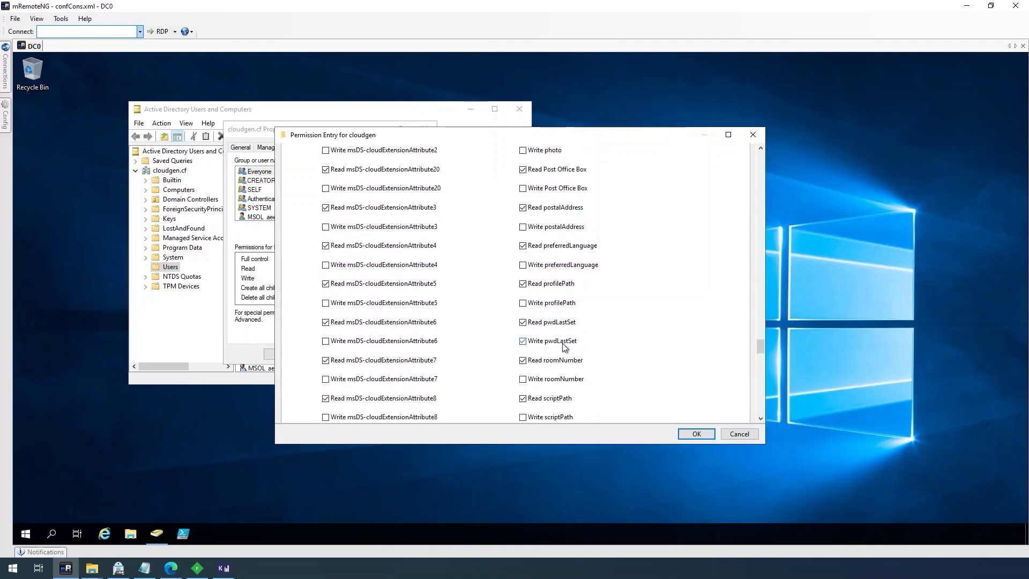
pyautogui.click(695, 434)
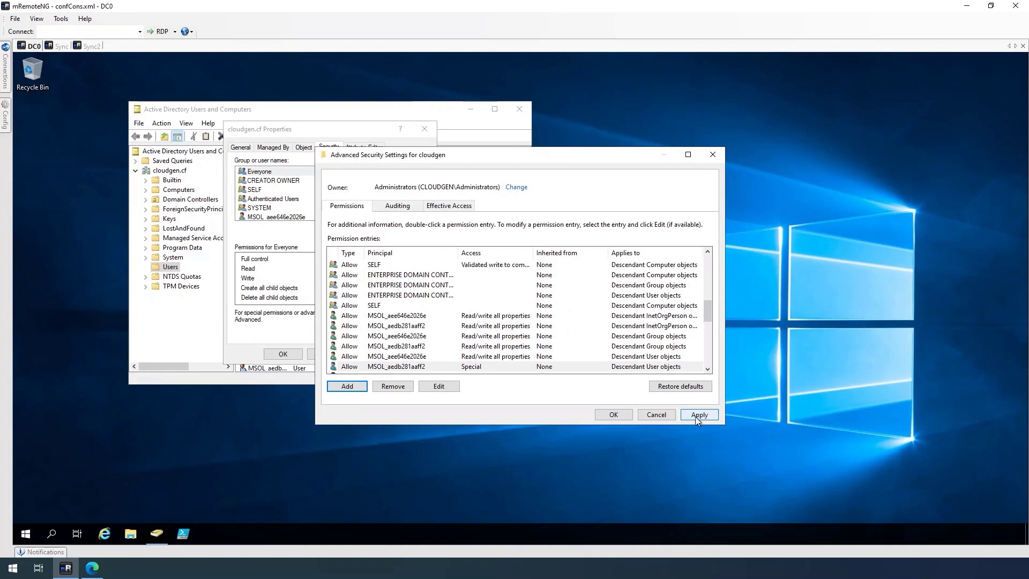
# - Apply the new MSOL permission entries to the cloudgen.cf domain
pyautogui.click(697, 415)
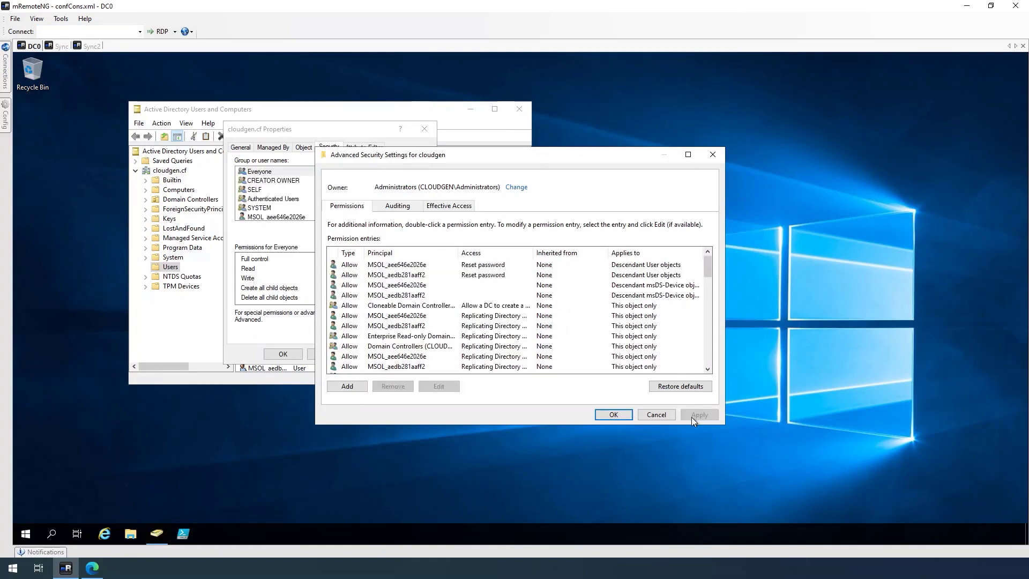